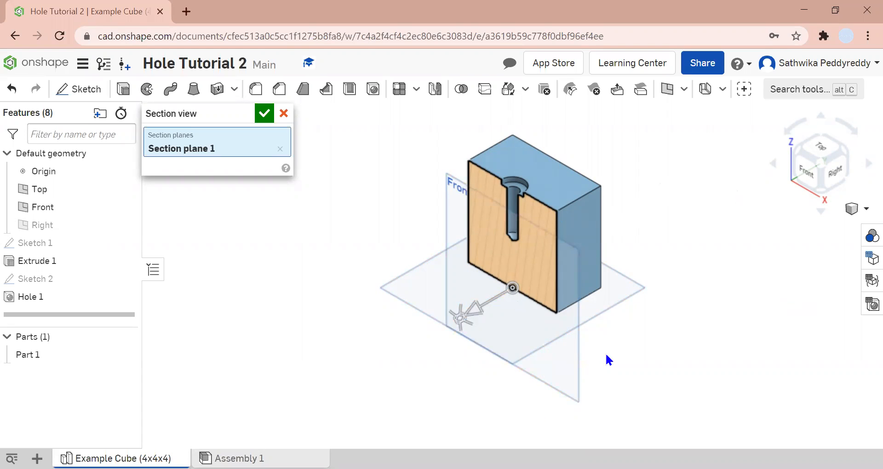
- Inspect the counterbore hole in the sectioned example cube from the top and isometric views, and turn the section view off
{"action": "left_click", "coordinate": [578, 386]}
{"action": "left_click", "coordinate": [753, 367]}
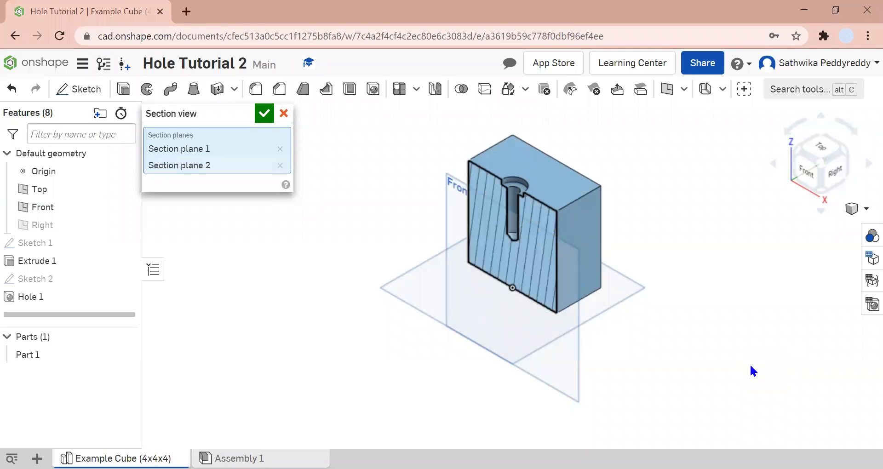
{"action": "left_click", "coordinate": [814, 153]}
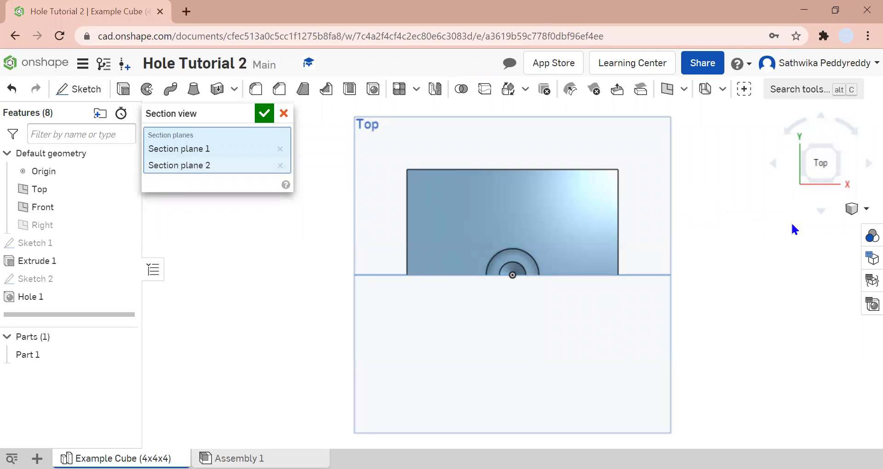
{"action": "left_click", "coordinate": [852, 208]}
{"action": "left_click", "coordinate": [853, 202]}
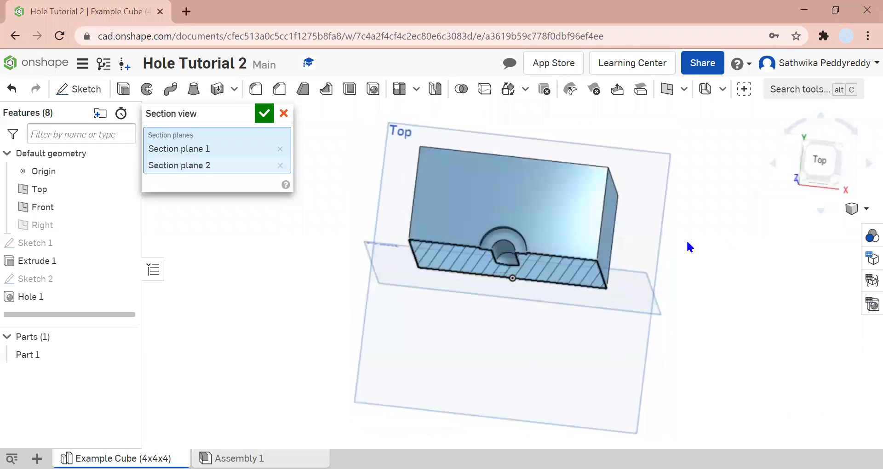
{"action": "right_click", "coordinate": [566, 378]}
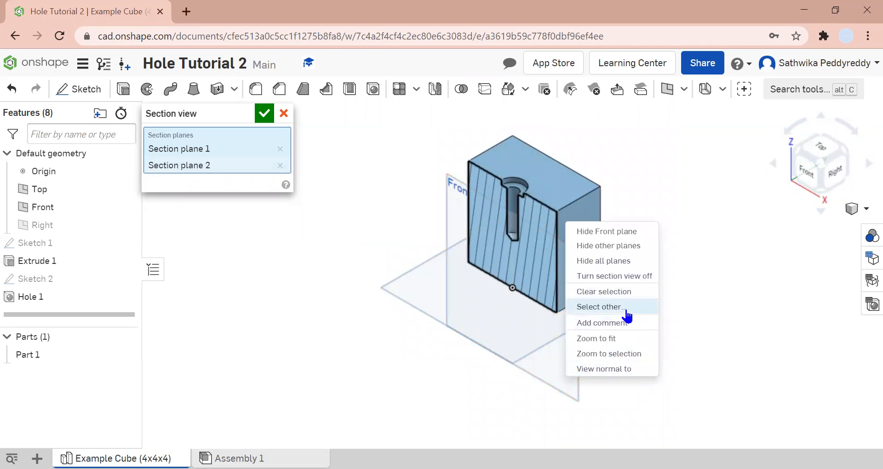
{"action": "left_click", "coordinate": [644, 276]}
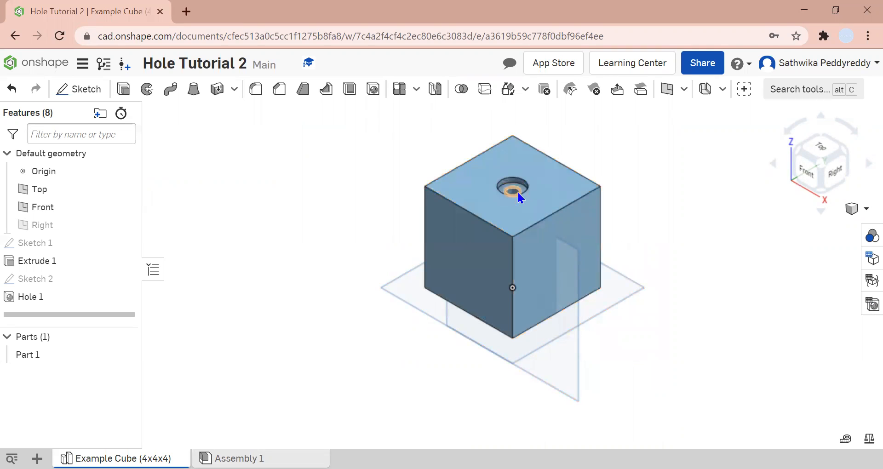
{"action": "left_click", "coordinate": [820, 148]}
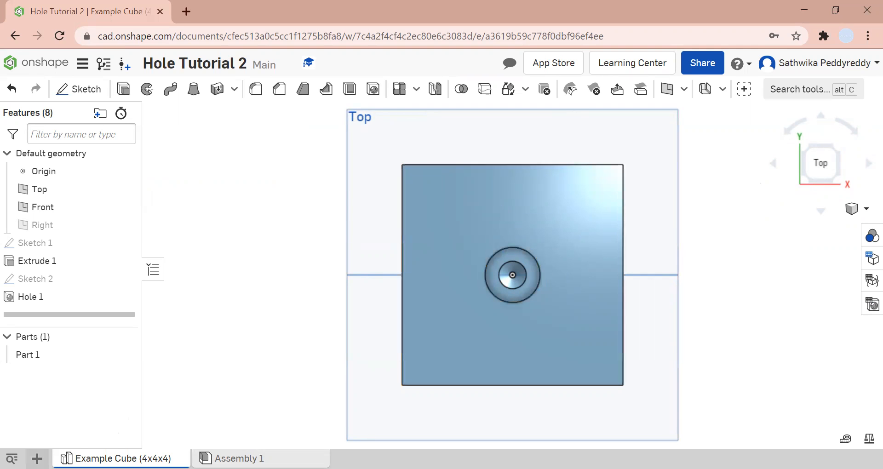
- Create a new Part Studio in the document and rename it "Cube - Counterbore Hole"
{"action": "left_click", "coordinate": [38, 459]}
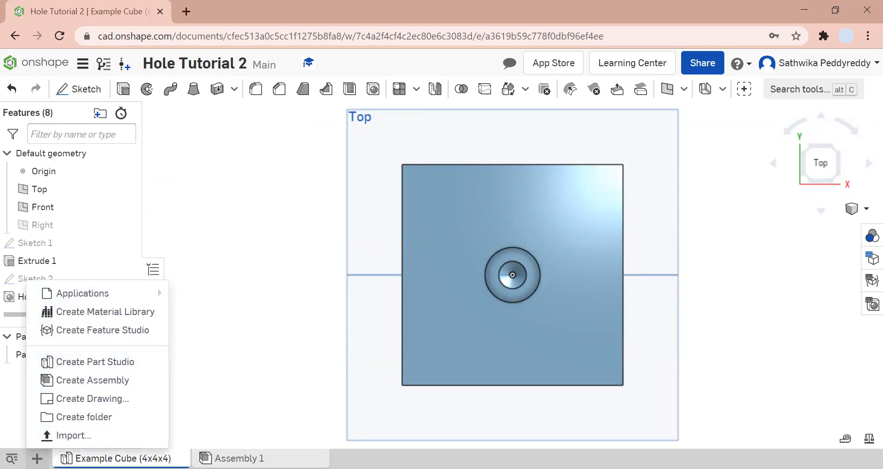
{"action": "key", "text": "Escape"}
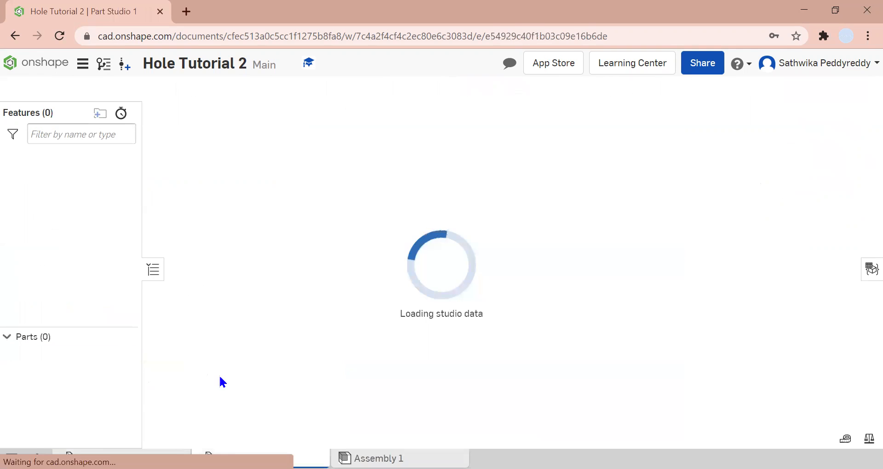
{"action": "right_click", "coordinate": [233, 388]}
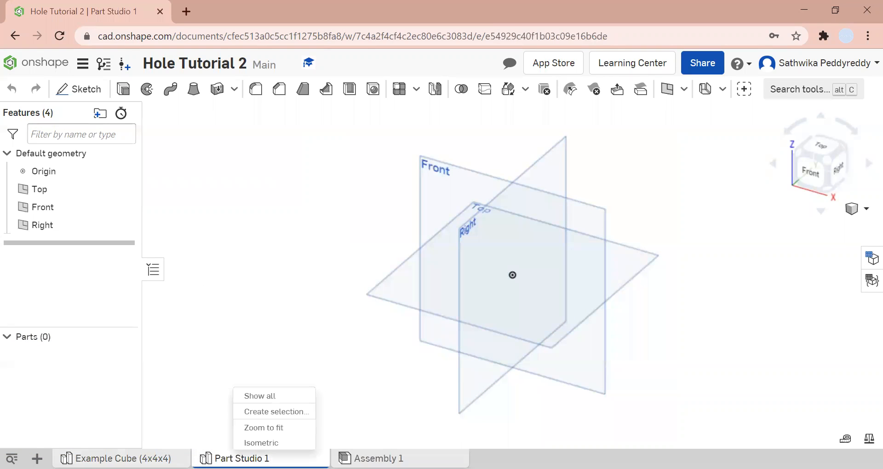
{"action": "key", "text": "Escape"}
{"action": "right_click", "coordinate": [239, 459]}
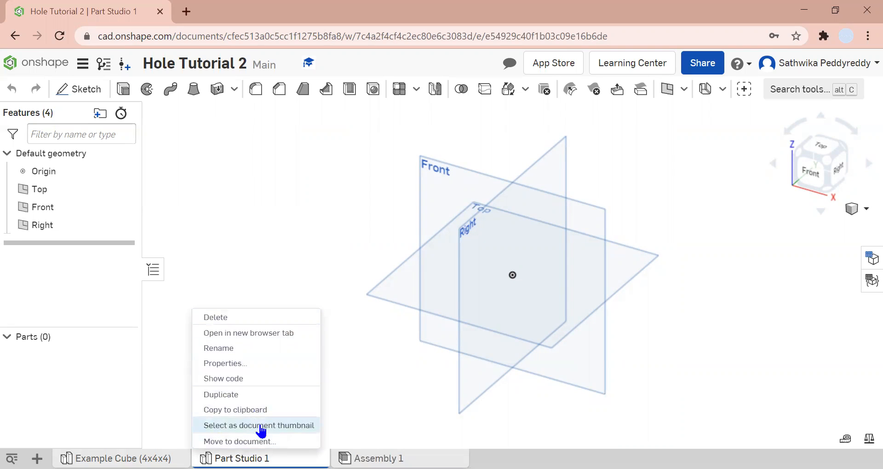
{"action": "left_click", "coordinate": [262, 349]}
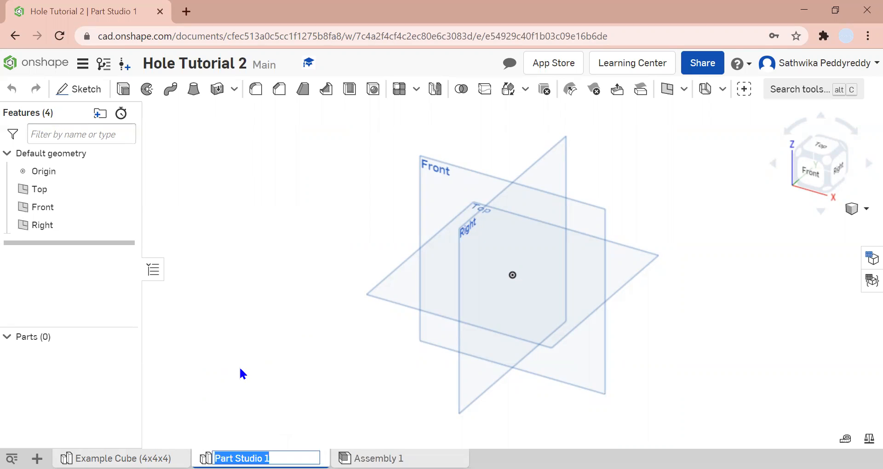
{"action": "type", "text": "Cube"}
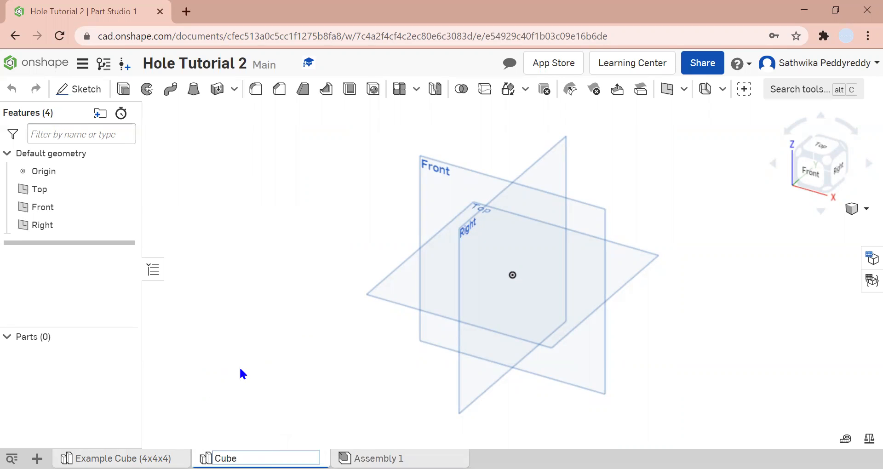
{"action": "type", "text": " - Counterbore Hole"}
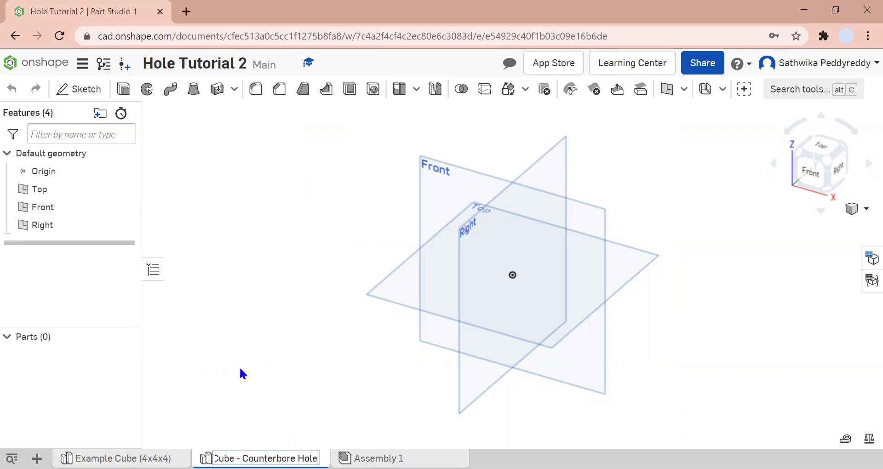
{"action": "key", "text": "Return"}
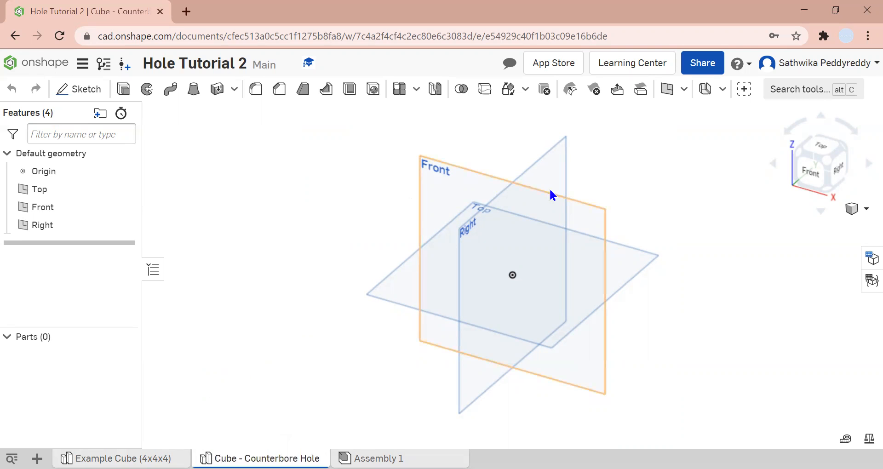
- Hide the Front and Right planes so that only the Top plane stays displayed
{"action": "left_click", "coordinate": [637, 261]}
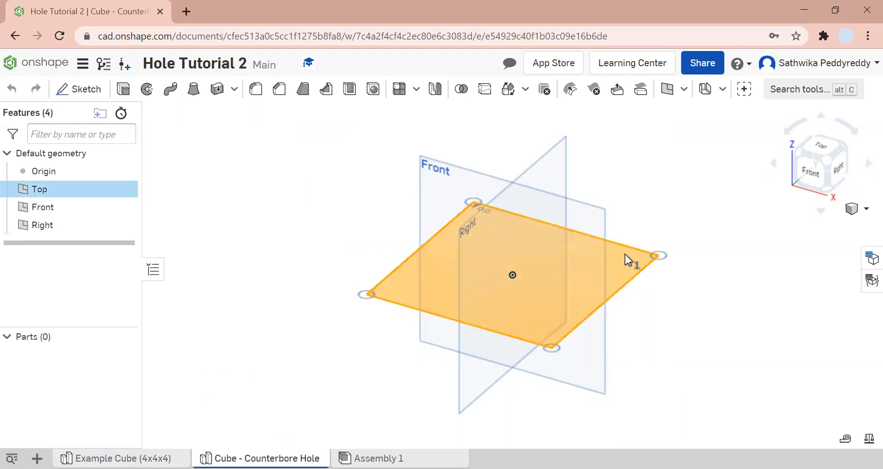
{"action": "left_click", "coordinate": [123, 207]}
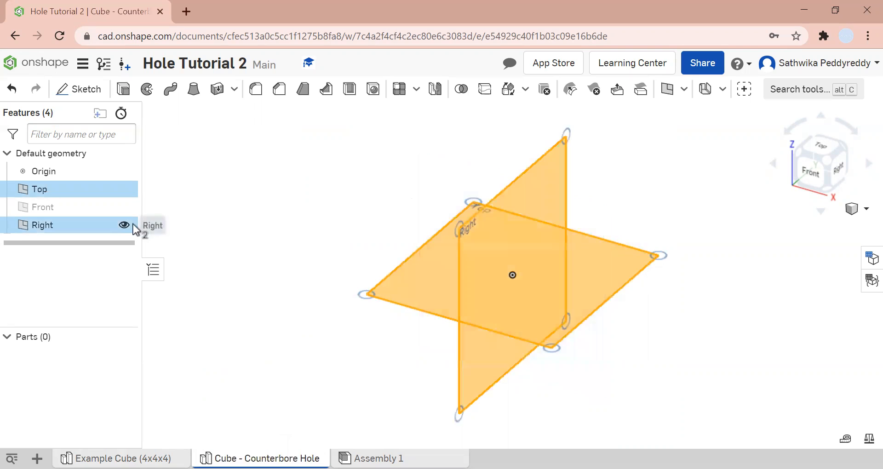
{"action": "left_click", "coordinate": [124, 225]}
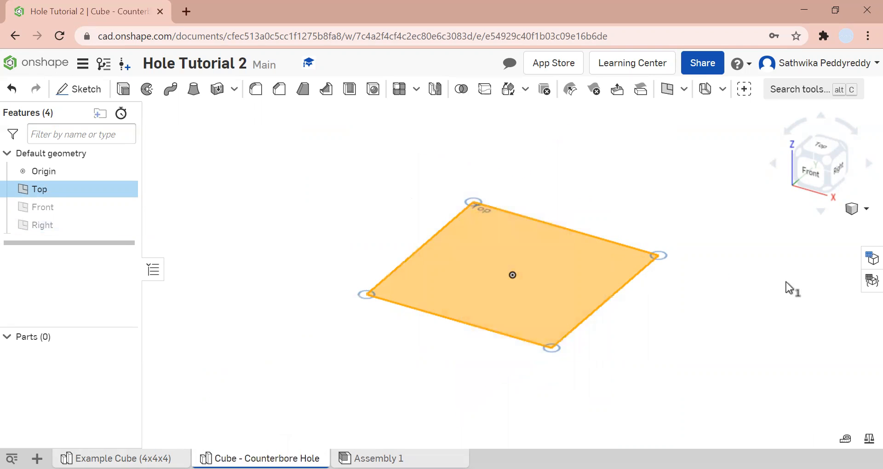
{"action": "left_click", "coordinate": [497, 302]}
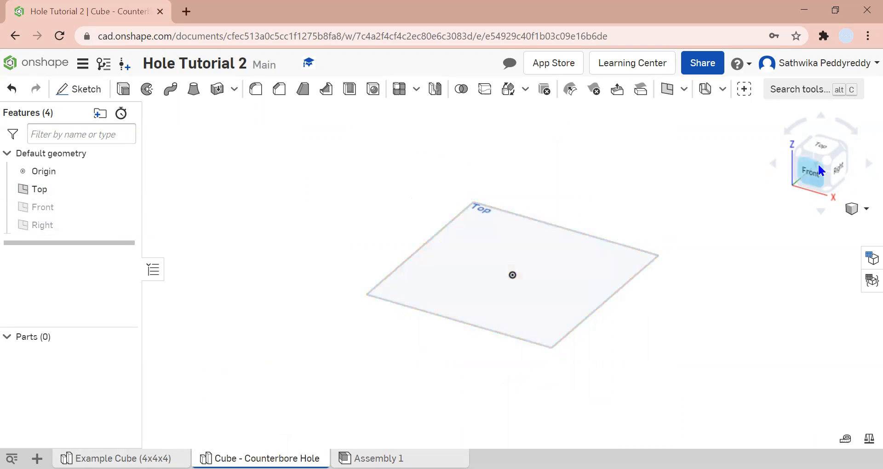
- Sketch a center-point rectangle about 4.29 in wide on the Top plane, centred on the origin
{"action": "left_click", "coordinate": [823, 150]}
{"action": "right_click", "coordinate": [603, 265]}
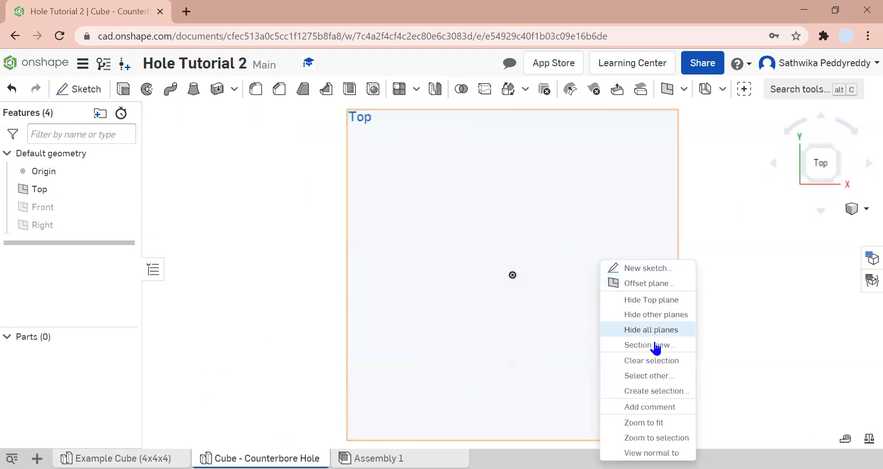
{"action": "left_click", "coordinate": [644, 271]}
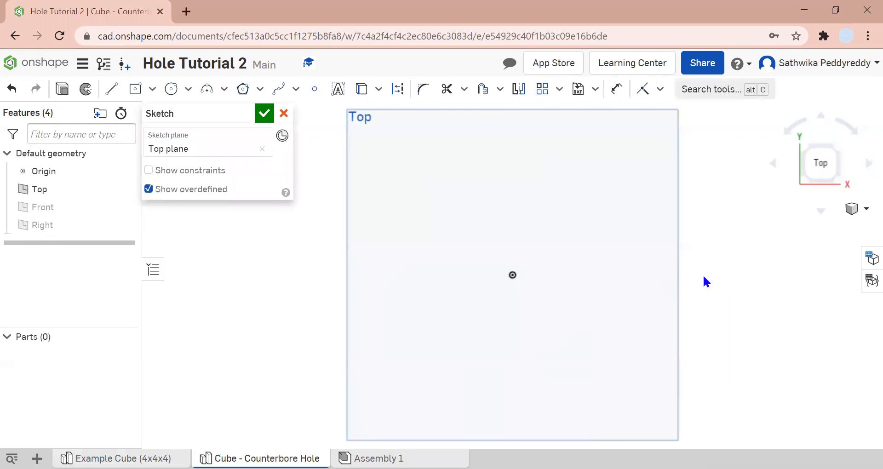
{"action": "left_click", "coordinate": [139, 90]}
{"action": "left_click", "coordinate": [513, 275]}
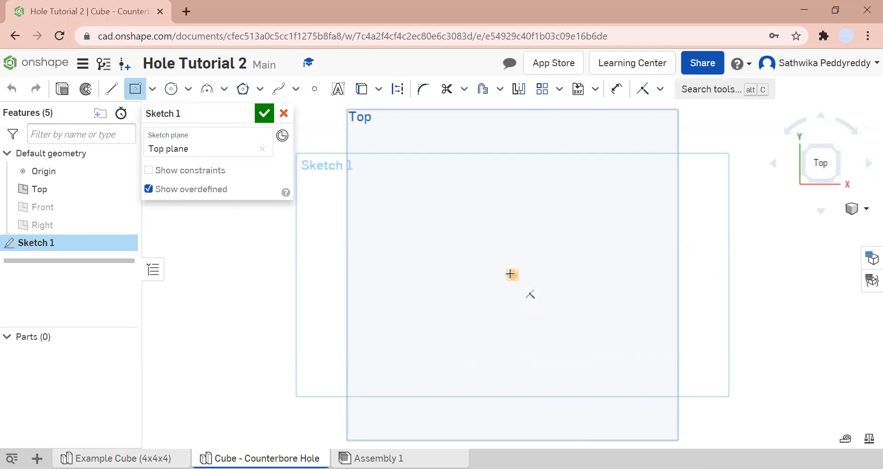
{"action": "left_click", "coordinate": [631, 165]}
{"action": "key", "text": "Escape"}
- Dimension the rectangle's width and height to 4 in each and finish the sketch
{"action": "left_click", "coordinate": [617, 89]}
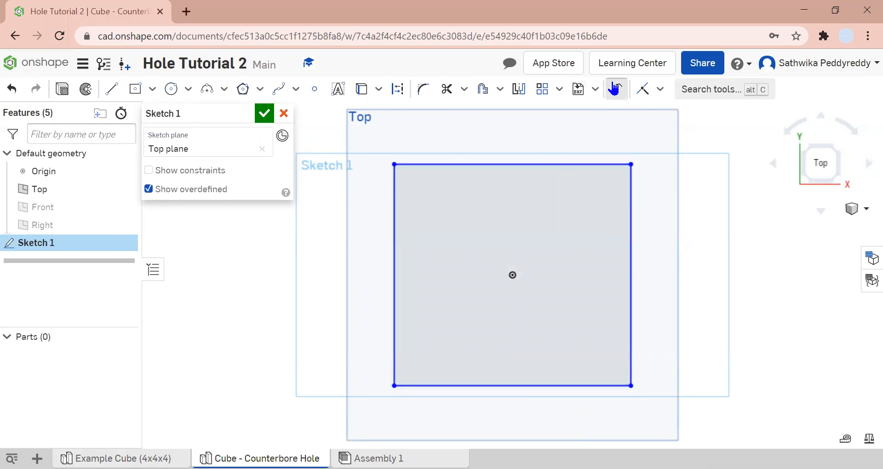
{"action": "left_click", "coordinate": [595, 165]}
{"action": "left_click", "coordinate": [552, 141]}
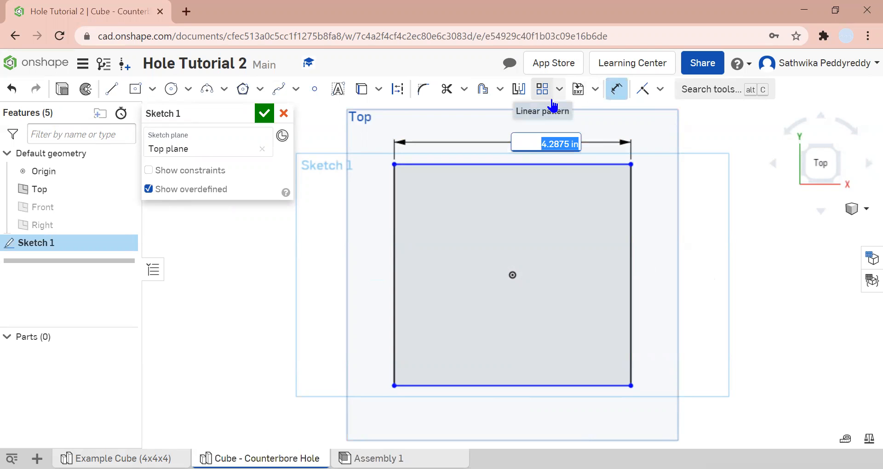
{"action": "type", "text": "4"}
{"action": "key", "text": "Return"}
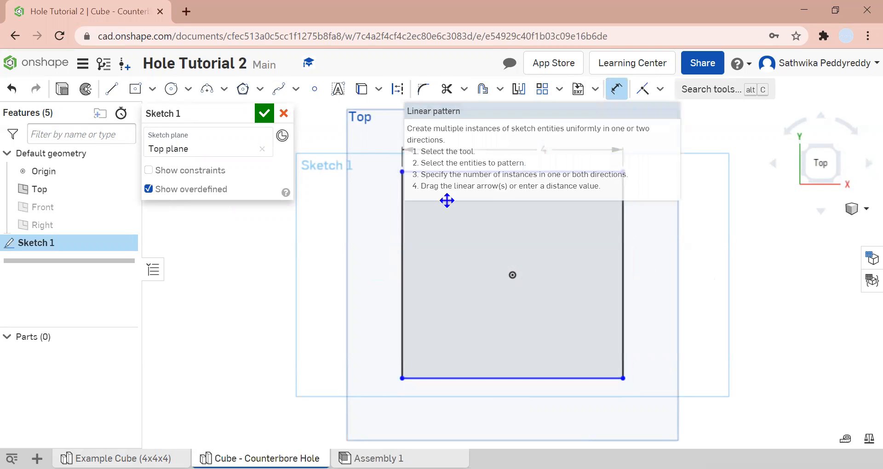
{"action": "left_click", "coordinate": [404, 268]}
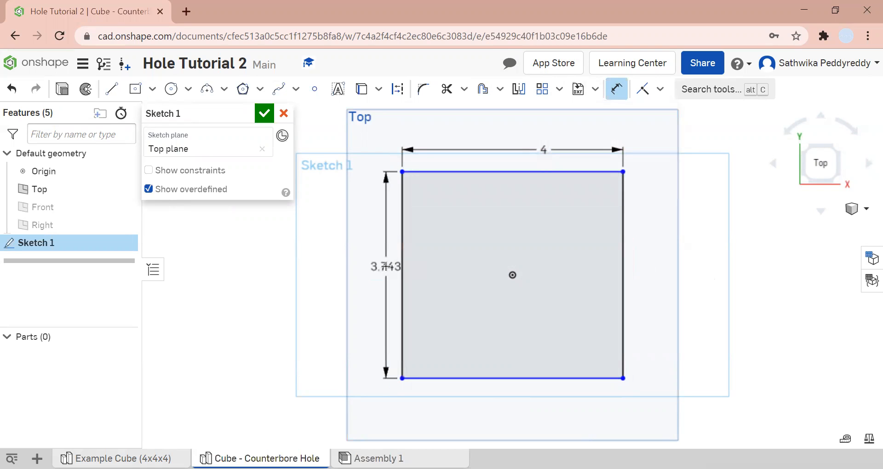
{"action": "left_click", "coordinate": [385, 268]}
{"action": "type", "text": "4"}
{"action": "key", "text": "Return"}
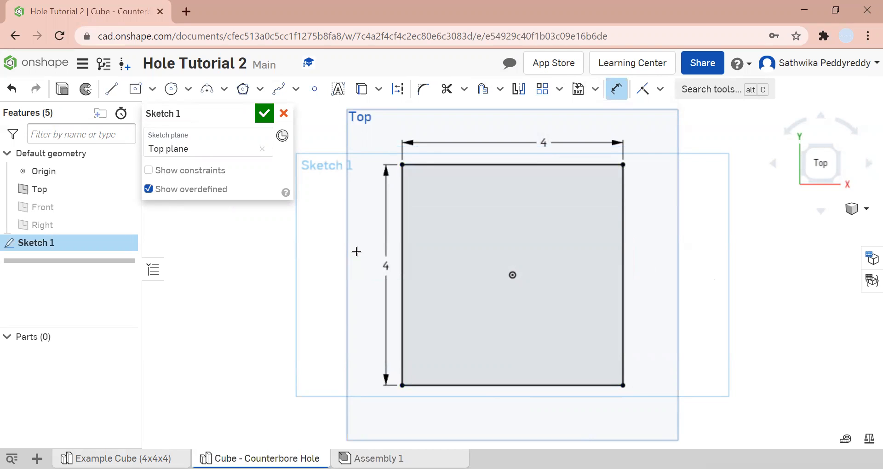
{"action": "key", "text": "Escape"}
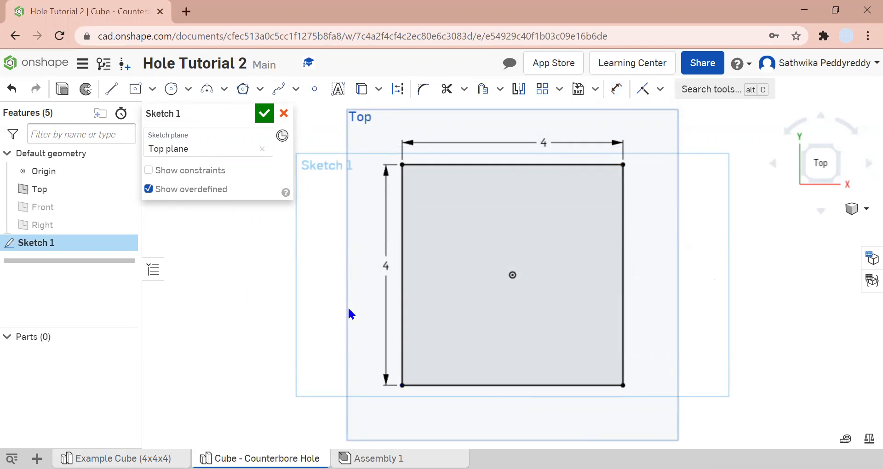
{"action": "left_click", "coordinate": [264, 114]}
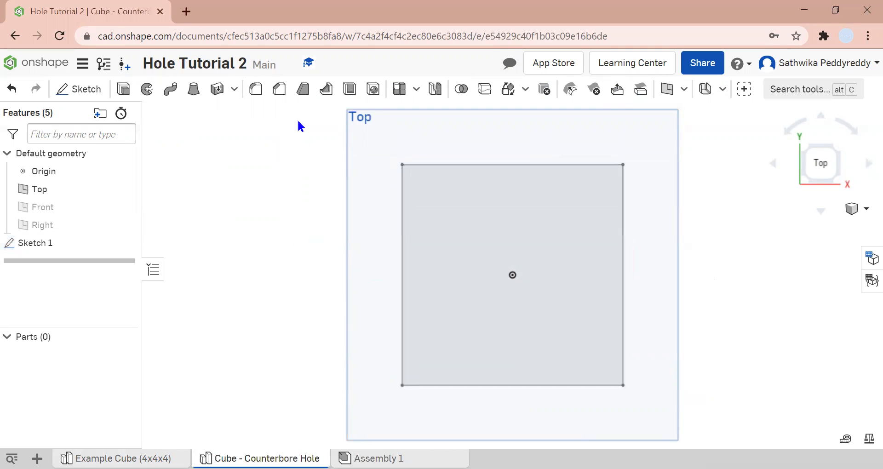
- Extrude the square sketch region as a new solid with a blind depth of 4 in and show it in isometric view
{"action": "left_click", "coordinate": [123, 89]}
{"action": "left_click", "coordinate": [456, 229]}
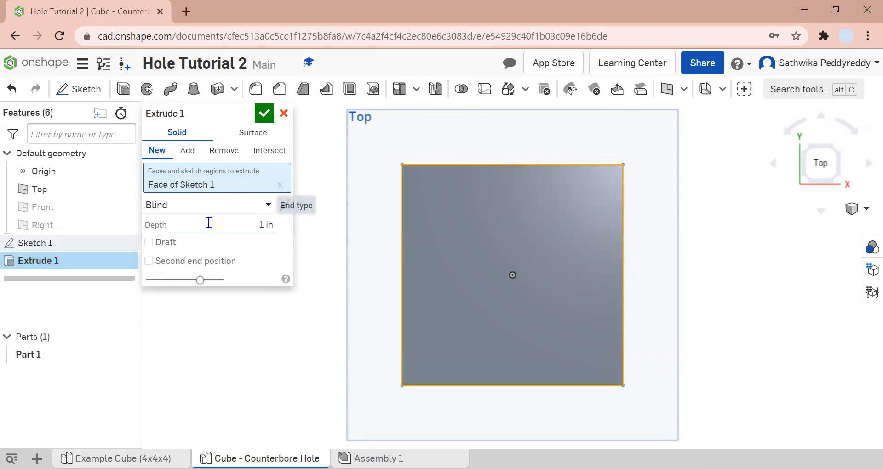
{"action": "left_click", "coordinate": [233, 220]}
{"action": "type", "text": "4"}
{"action": "key", "text": "Return"}
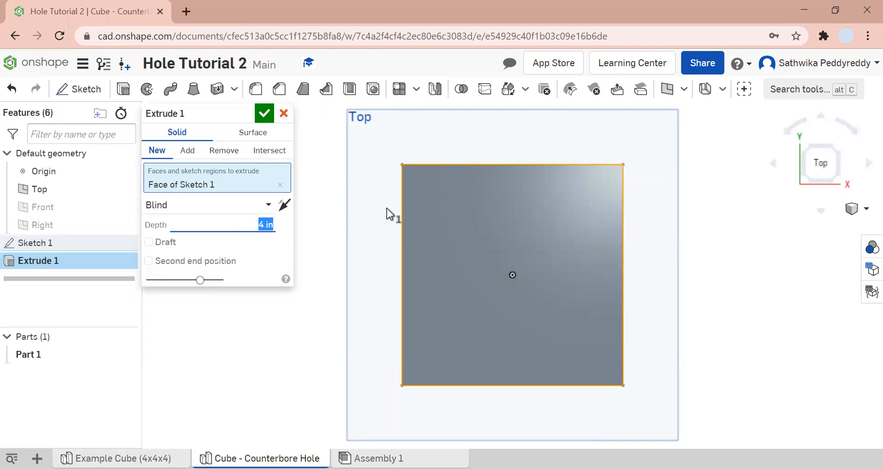
{"action": "left_click", "coordinate": [265, 116]}
{"action": "left_click", "coordinate": [861, 210]}
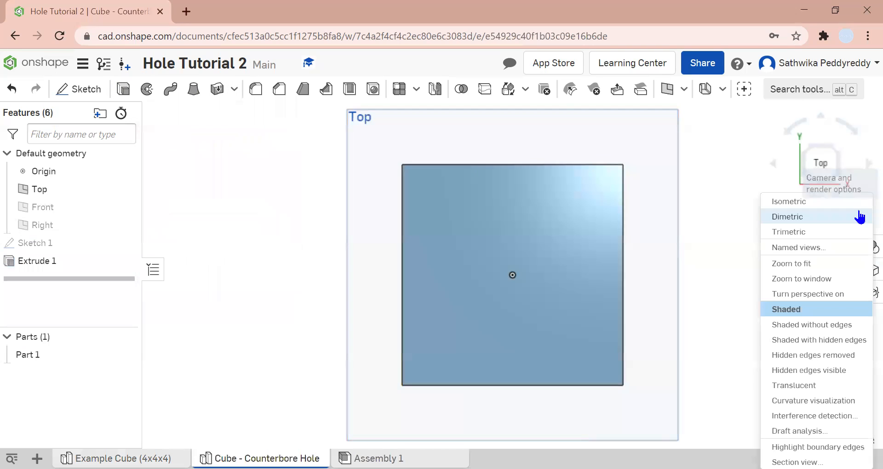
{"action": "left_click", "coordinate": [843, 202]}
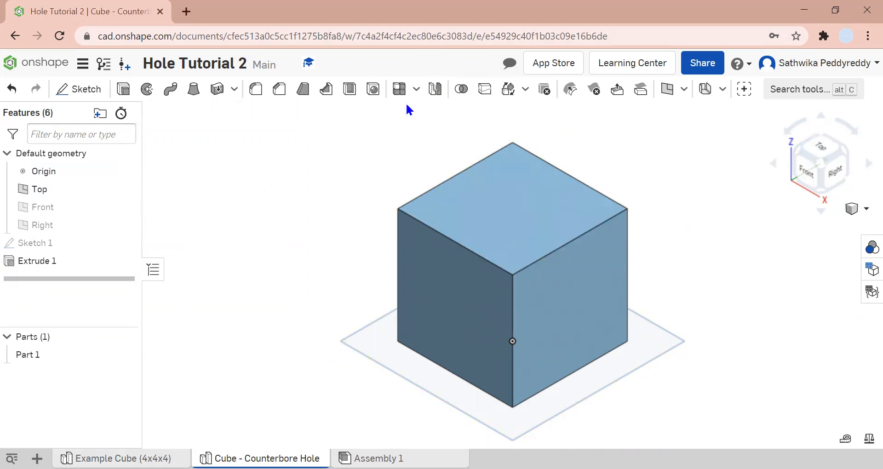
- Start a sketch on the cube's top face in top view and place a sketch point a short distance beside the origin
{"action": "left_click", "coordinate": [382, 92]}
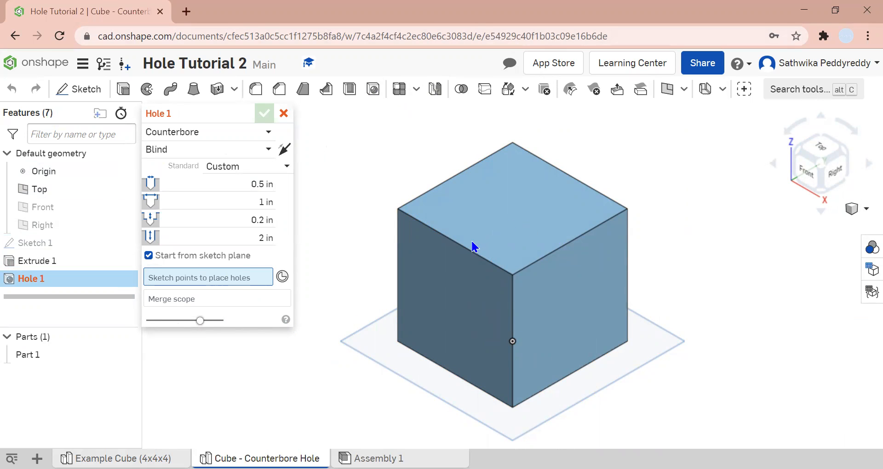
{"action": "left_click", "coordinate": [283, 114]}
{"action": "left_click", "coordinate": [822, 148]}
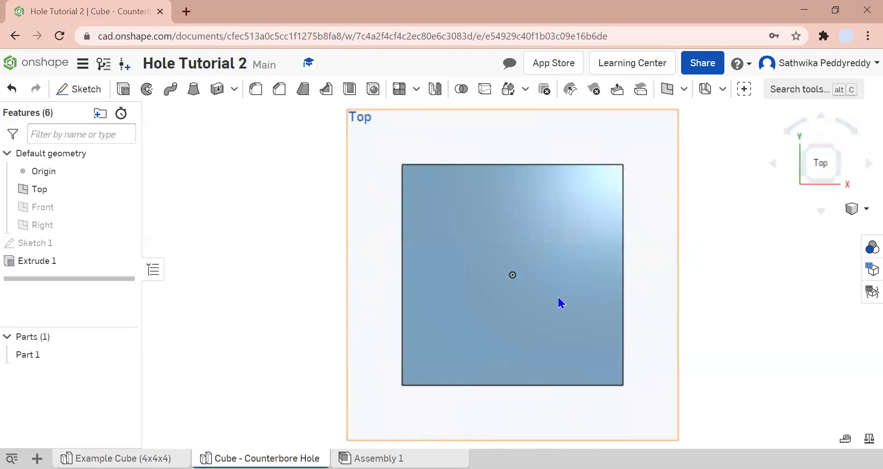
{"action": "right_click", "coordinate": [547, 294]}
{"action": "left_click", "coordinate": [608, 106]}
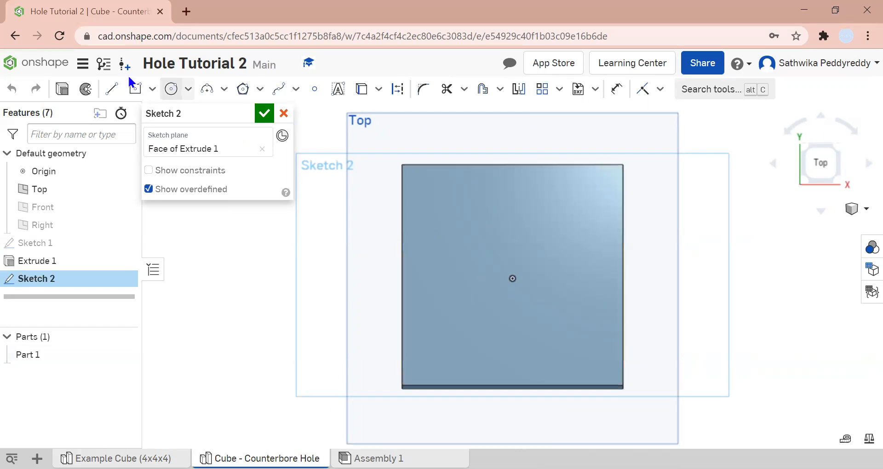
{"action": "left_click", "coordinate": [309, 91]}
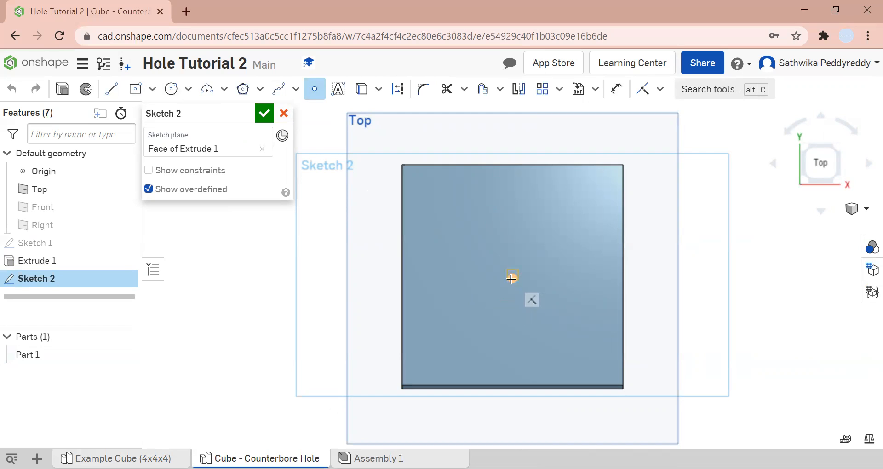
{"action": "left_click", "coordinate": [543, 278]}
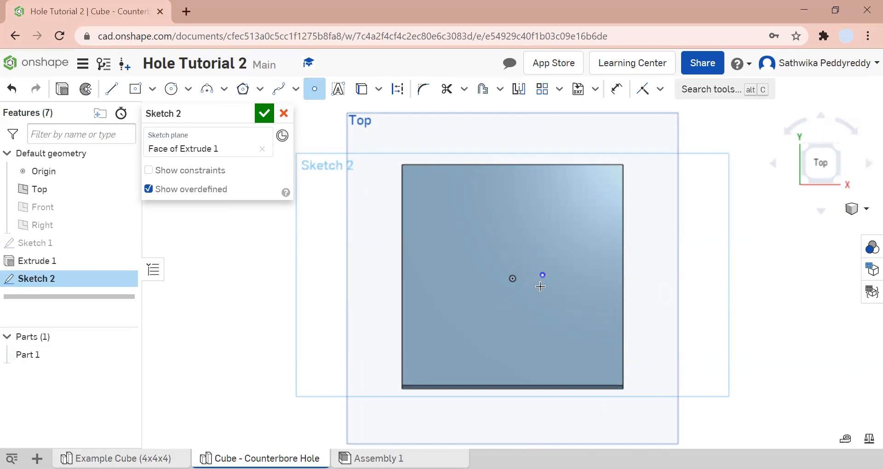
{"action": "key", "text": "Escape"}
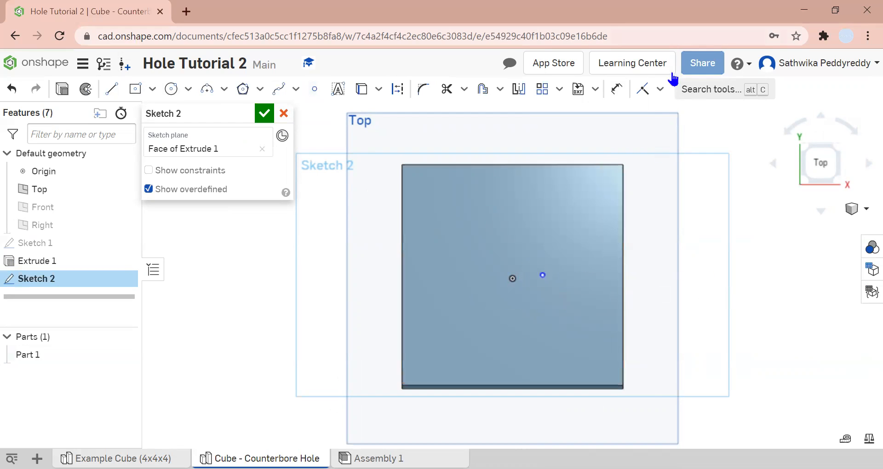
- Try to make the sketch point coincident with the origin, and undo both the constraint and the point
{"action": "left_click", "coordinate": [646, 91]}
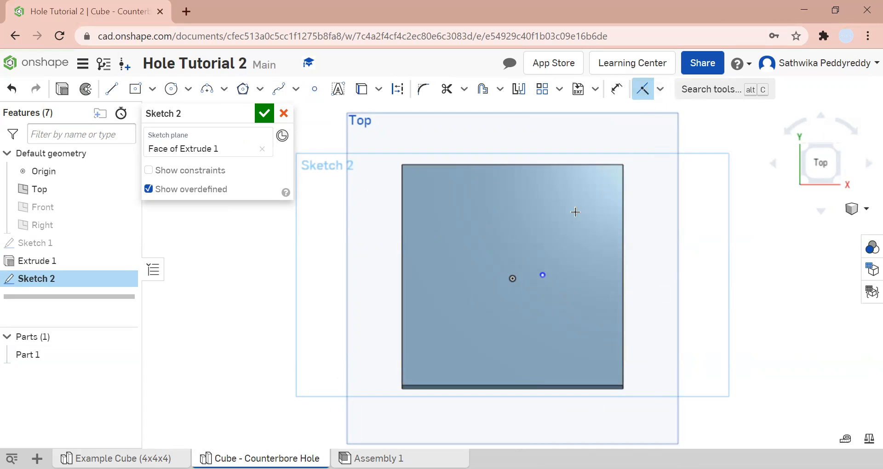
{"action": "left_click", "coordinate": [544, 276]}
{"action": "left_click", "coordinate": [512, 279]}
{"action": "key", "text": "Escape"}
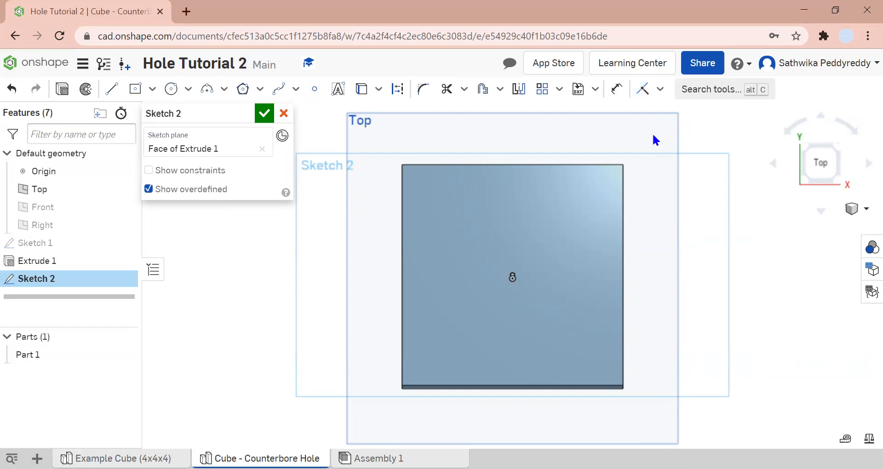
{"action": "key", "text": "ctrl+z"}
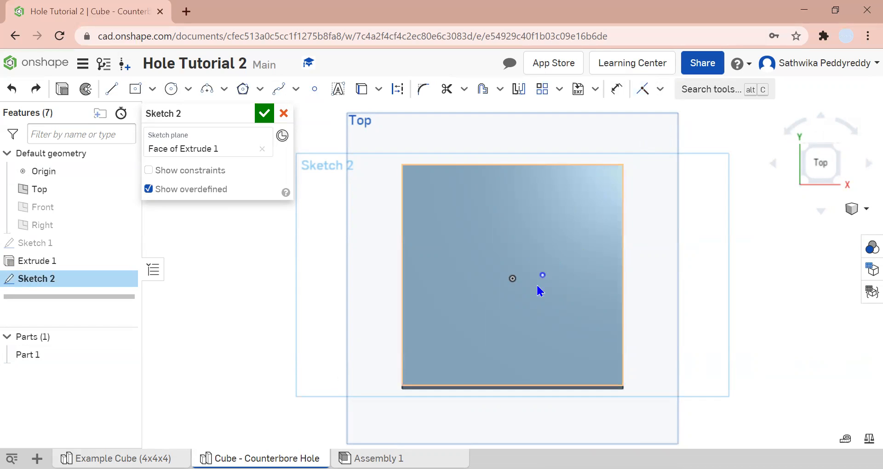
{"action": "key", "text": "ctrl+z"}
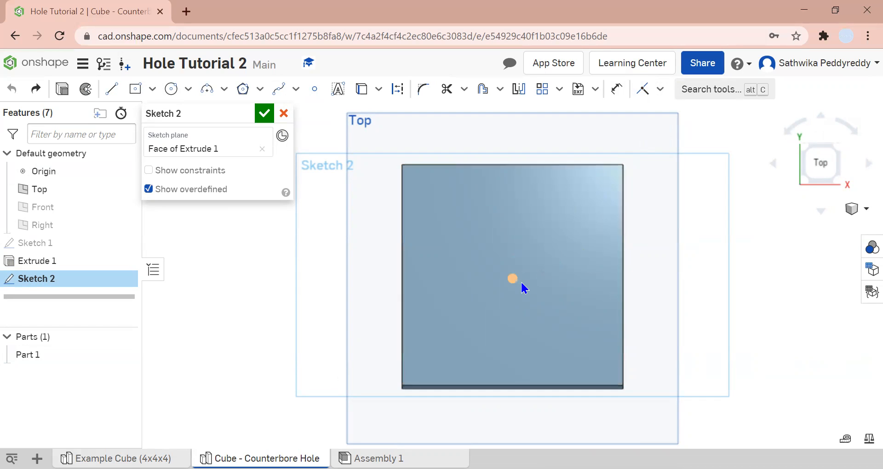
- Place another point level with the origin, try a Coincident constraint between the two, and undo the attempt
{"action": "left_click", "coordinate": [315, 90]}
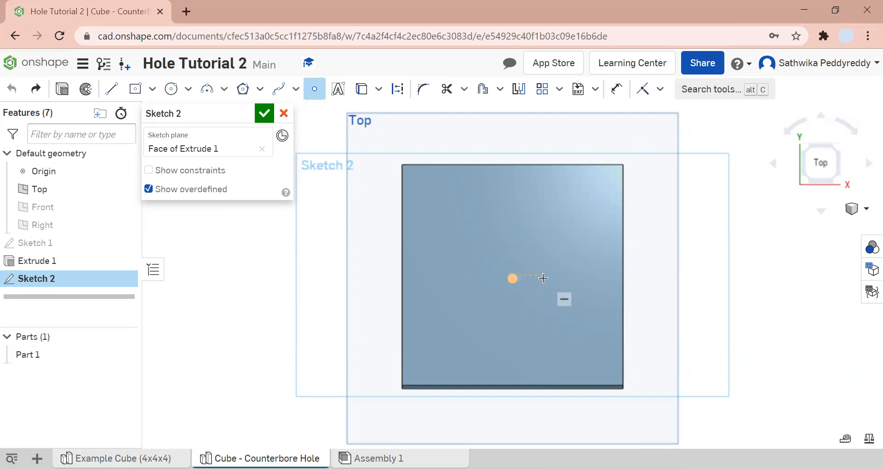
{"action": "left_click", "coordinate": [544, 275]}
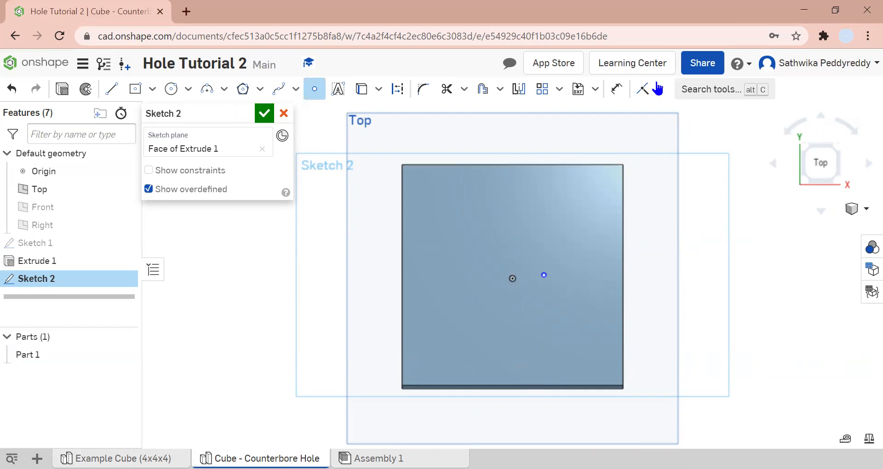
{"action": "left_click", "coordinate": [643, 89]}
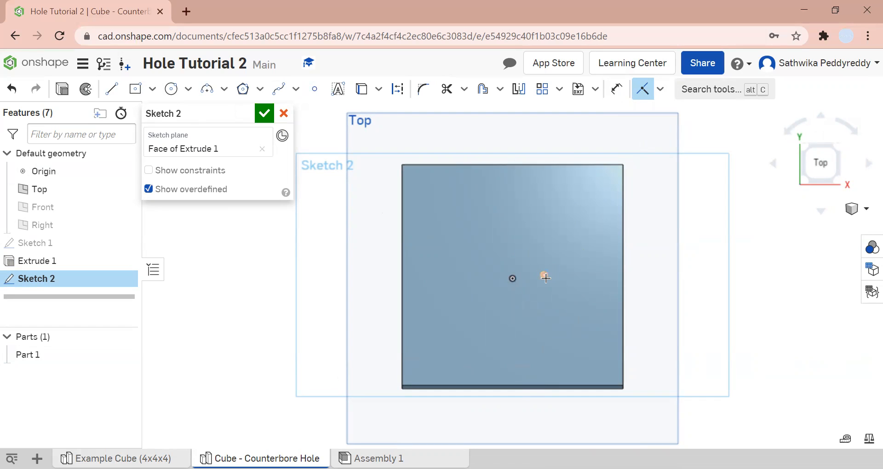
{"action": "left_click", "coordinate": [512, 278]}
{"action": "left_click", "coordinate": [544, 275]}
{"action": "key", "text": "Escape"}
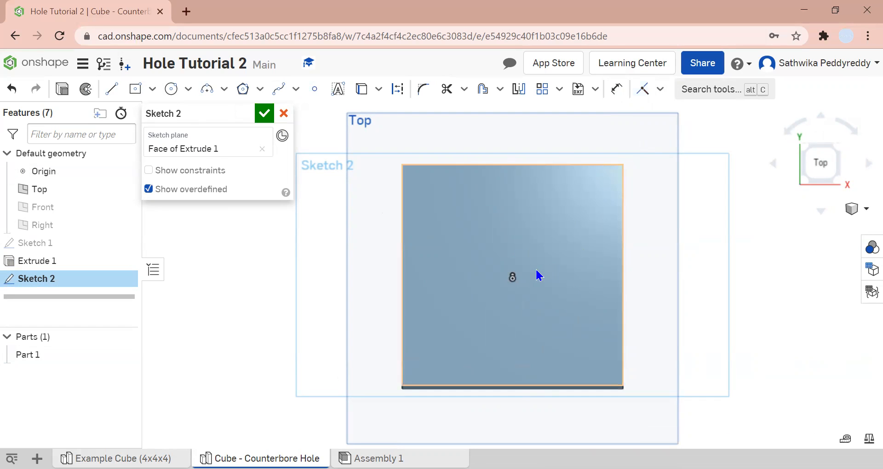
{"action": "key", "text": "ctrl+z"}
- Place a sketch point very close to the origin on the top face and try to constrain it coincident with the origin
{"action": "left_click", "coordinate": [315, 89]}
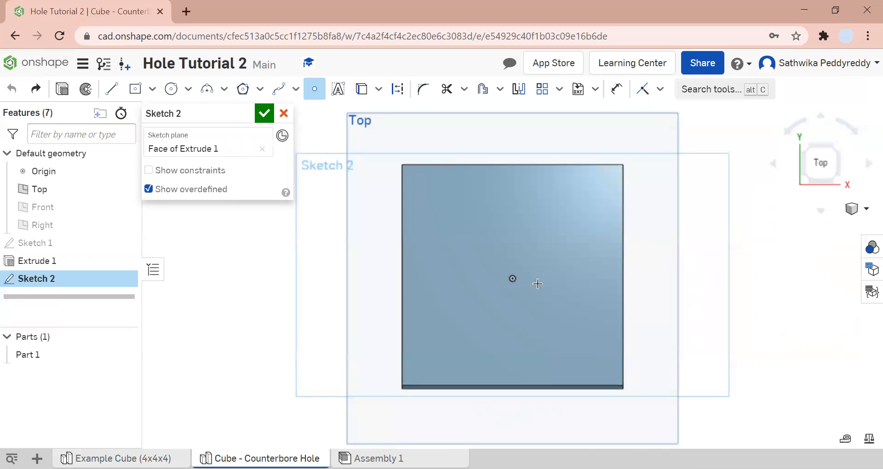
{"action": "left_click", "coordinate": [512, 279]}
{"action": "left_click", "coordinate": [527, 279]}
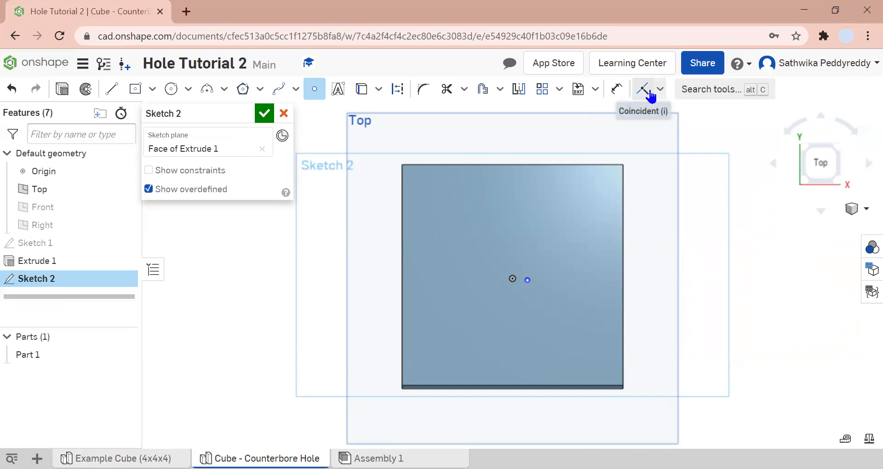
{"action": "left_click", "coordinate": [644, 92]}
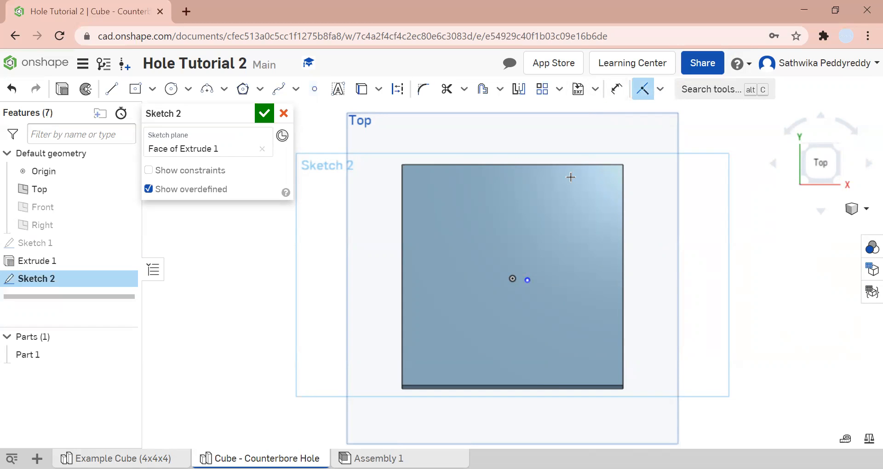
{"action": "left_click", "coordinate": [528, 281]}
{"action": "left_click", "coordinate": [512, 279]}
{"action": "scroll", "coordinate": [513, 281], "scroll_direction": "down", "scroll_amount": 3}
{"action": "scroll", "coordinate": [511, 277], "scroll_direction": "up", "scroll_amount": 6}
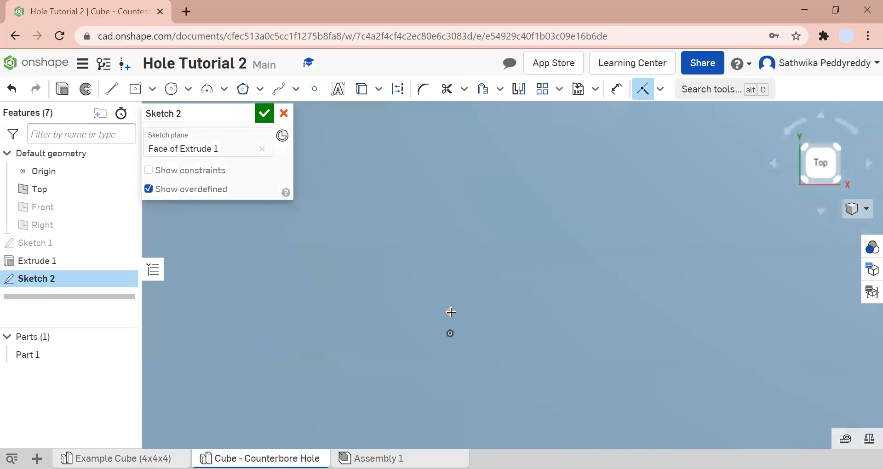
{"action": "left_click", "coordinate": [644, 90]}
{"action": "left_click", "coordinate": [644, 91]}
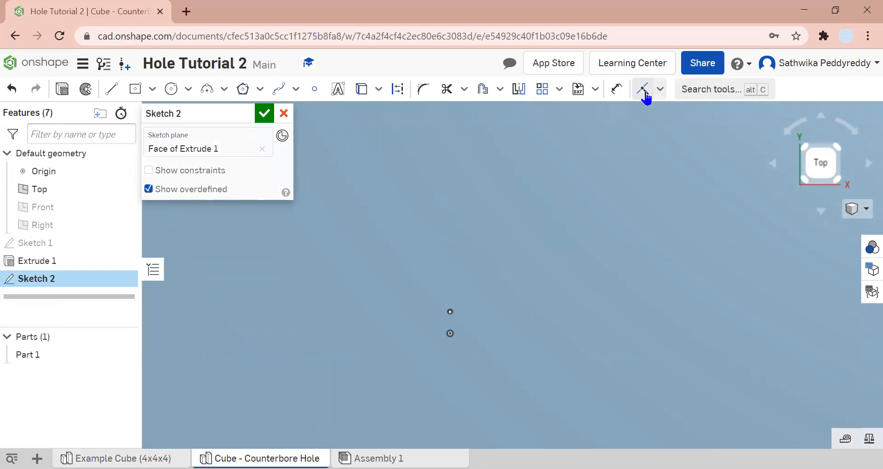
{"action": "left_click", "coordinate": [451, 333]}
{"action": "left_click", "coordinate": [450, 311]}
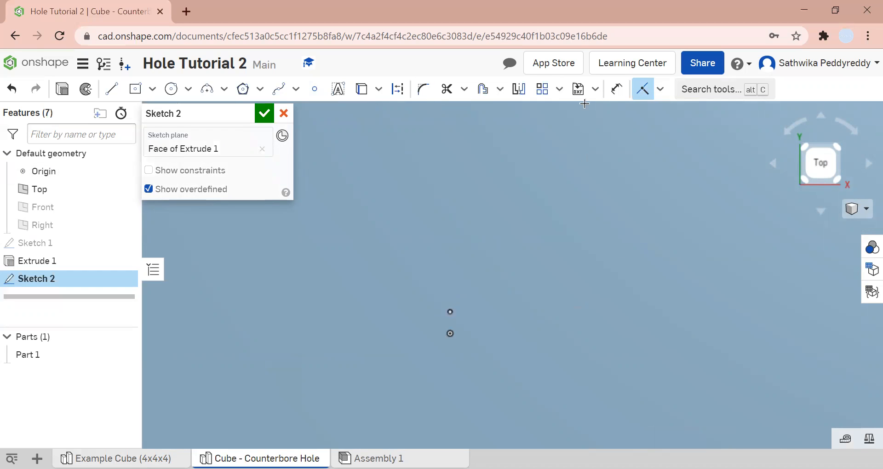
- Try a Vertical constraint between the origin and the sketch point, and cancel the whole sketch
{"action": "left_click", "coordinate": [660, 90]}
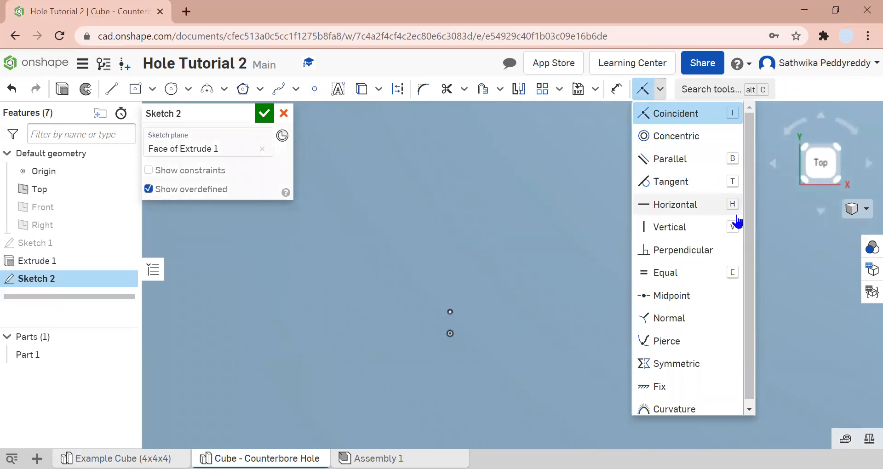
{"action": "left_click", "coordinate": [704, 228]}
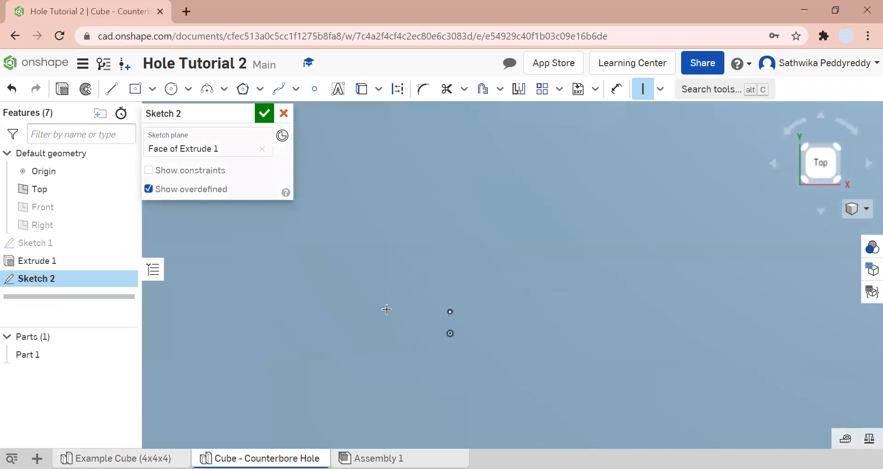
{"action": "left_click", "coordinate": [450, 332]}
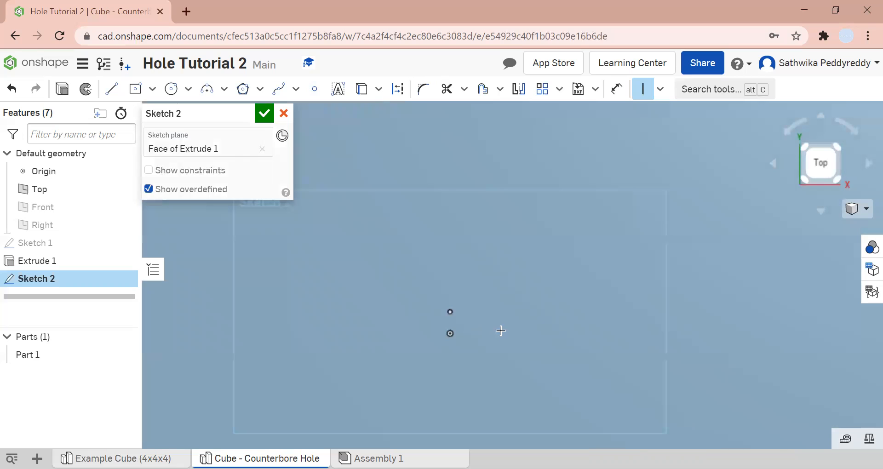
{"action": "key", "text": "Escape"}
{"action": "scroll", "coordinate": [686, 174], "scroll_direction": "up", "scroll_amount": 2}
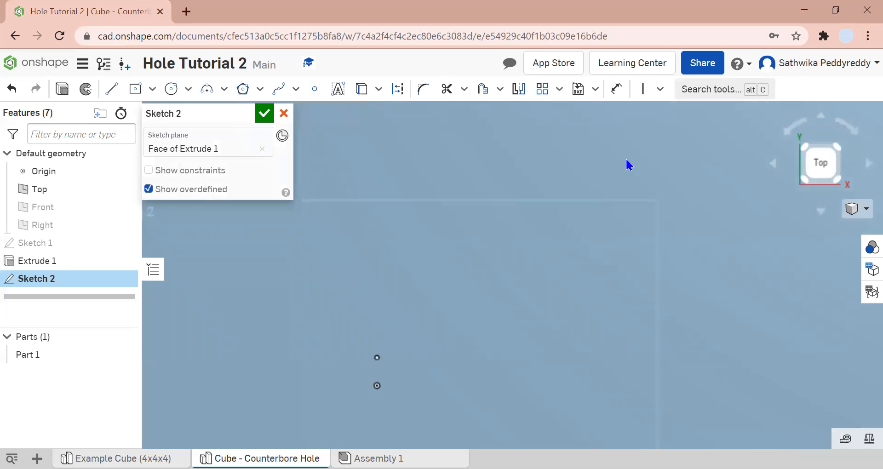
{"action": "left_click", "coordinate": [283, 114]}
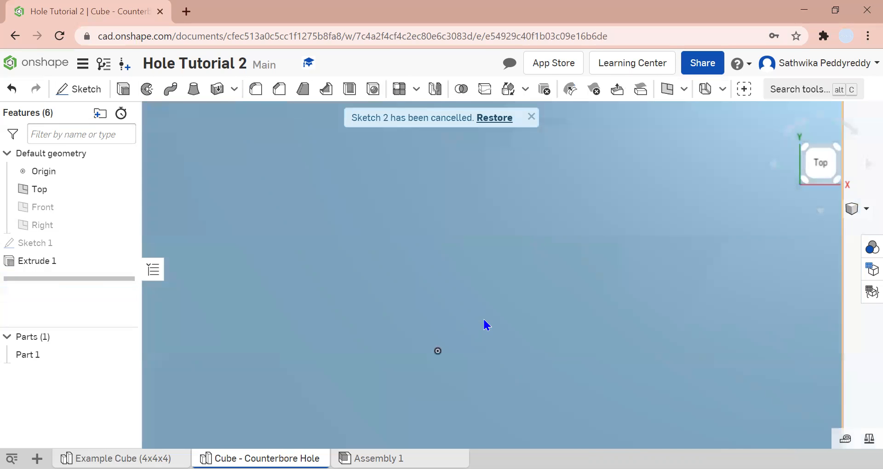
- Start a new sketch on the cube's top face and place a sketch point at the origin
{"action": "scroll", "coordinate": [485, 310], "scroll_direction": "down", "scroll_amount": 5}
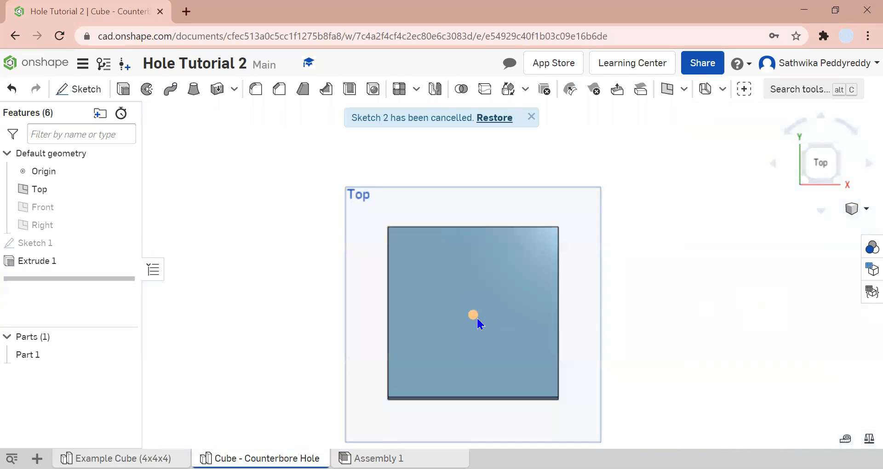
{"action": "right_click", "coordinate": [507, 308]}
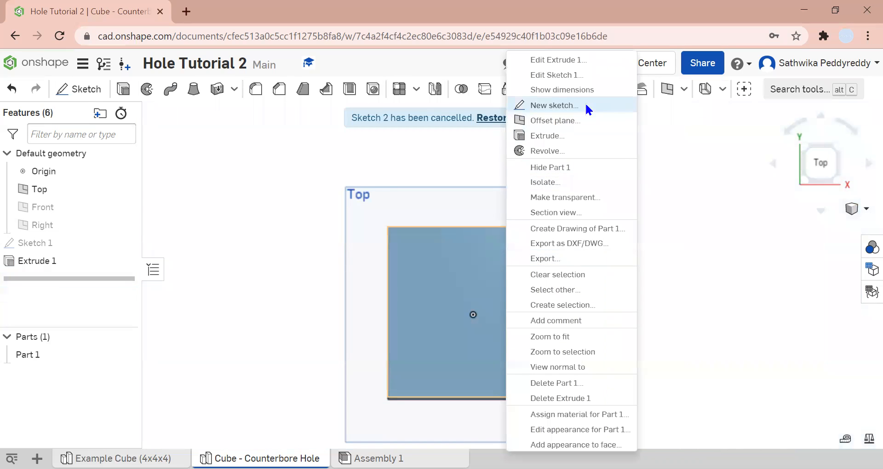
{"action": "left_click", "coordinate": [550, 106]}
{"action": "left_click", "coordinate": [315, 89]}
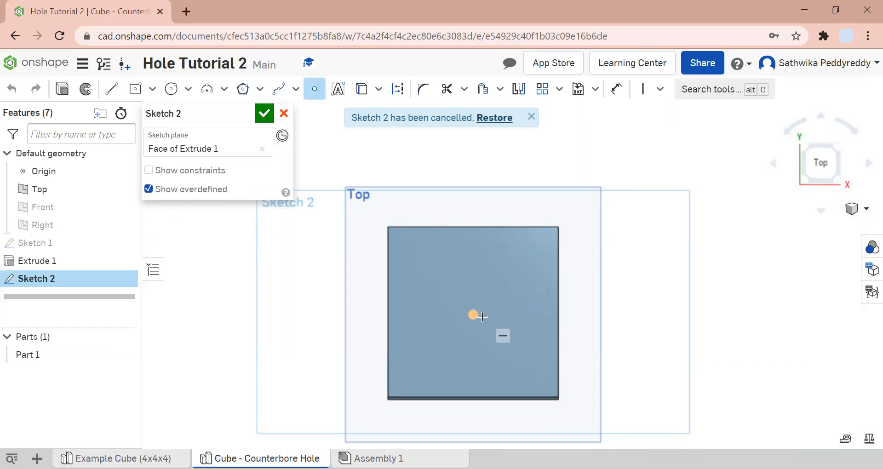
{"action": "left_click", "coordinate": [474, 315]}
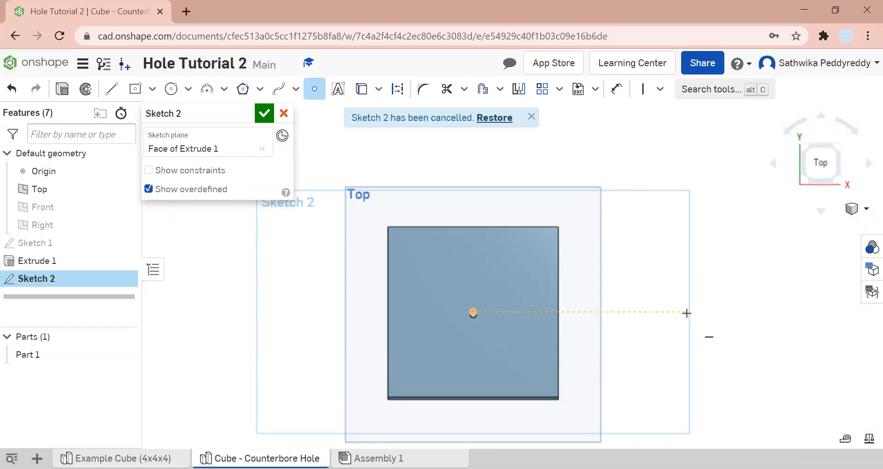
- Try the Coincident constraint on the sketch point at the origin and finish the sketch
{"action": "left_click", "coordinate": [643, 88]}
{"action": "left_click", "coordinate": [659, 98]}
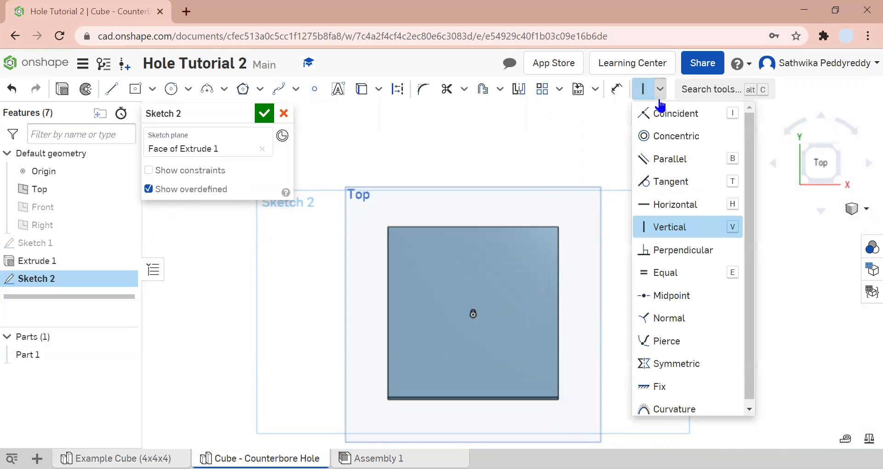
{"action": "left_click", "coordinate": [660, 113]}
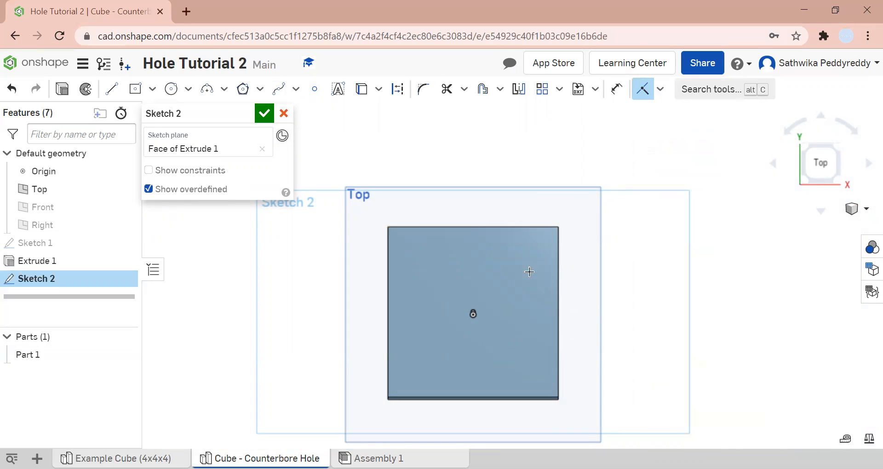
{"action": "left_click", "coordinate": [474, 317]}
{"action": "left_click", "coordinate": [265, 115]}
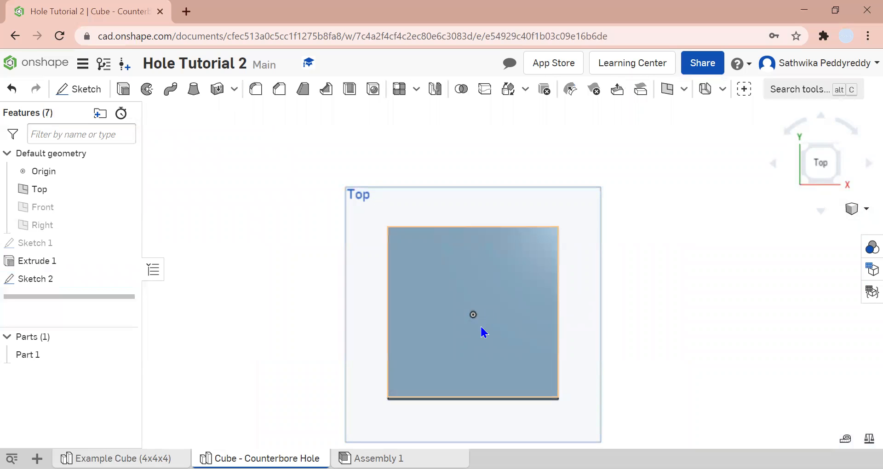
- Start a blind counterbore Hole feature and place it on the sketch point at the centre of the cube's top face
{"action": "left_click", "coordinate": [374, 92]}
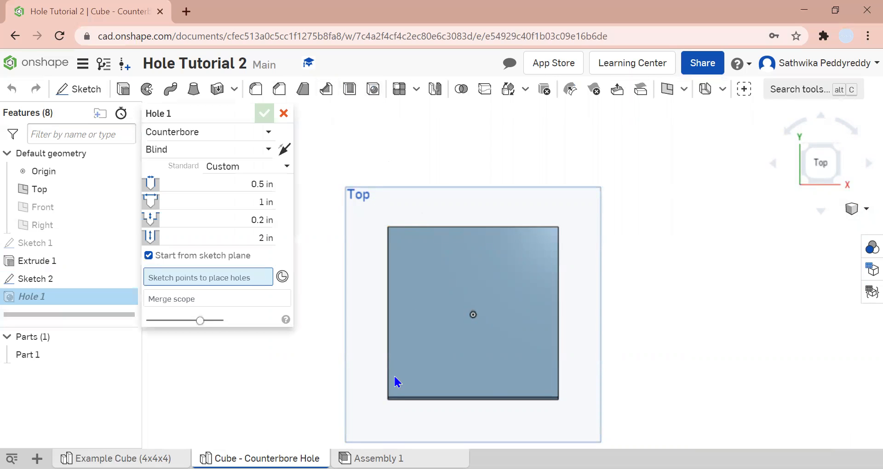
{"action": "scroll", "coordinate": [426, 300], "scroll_direction": "up", "scroll_amount": 3}
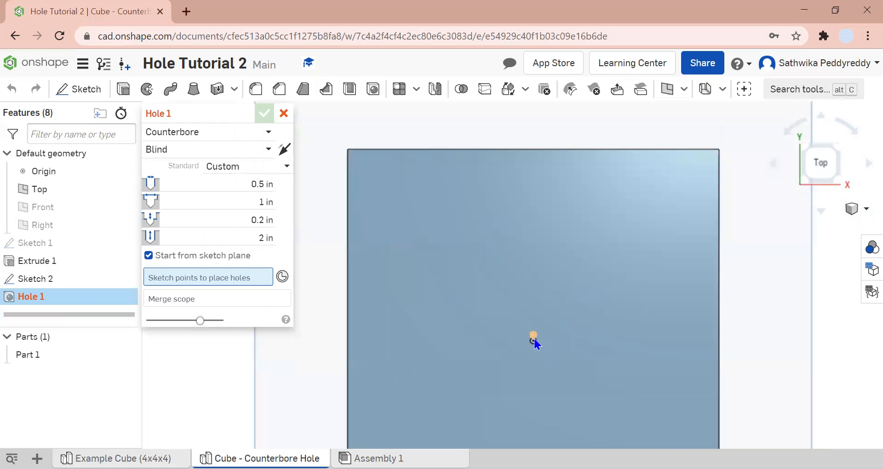
{"action": "left_click", "coordinate": [534, 339]}
{"action": "scroll", "coordinate": [640, 341], "scroll_direction": "down", "scroll_amount": 3}
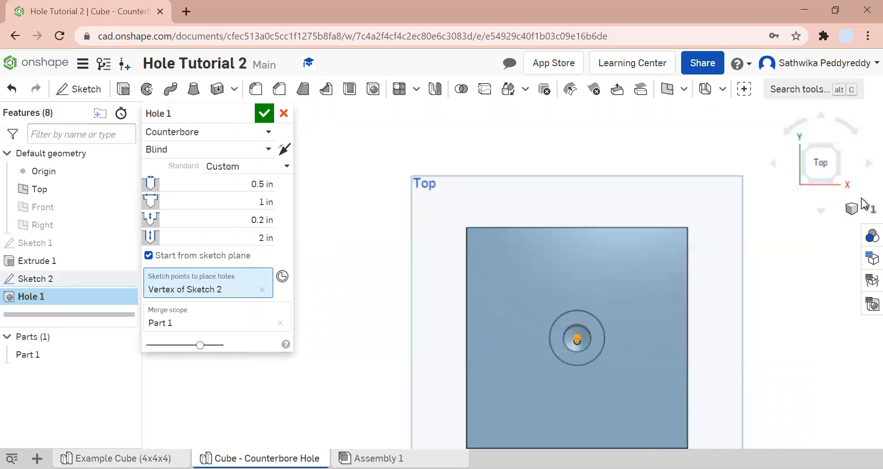
- Cancel the unfinished Hole feature and show the Right plane
{"action": "left_click", "coordinate": [824, 170]}
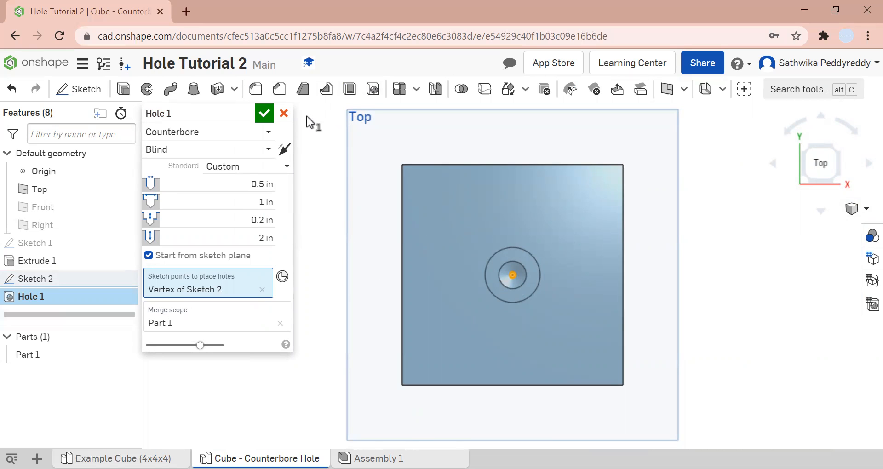
{"action": "left_click", "coordinate": [284, 114]}
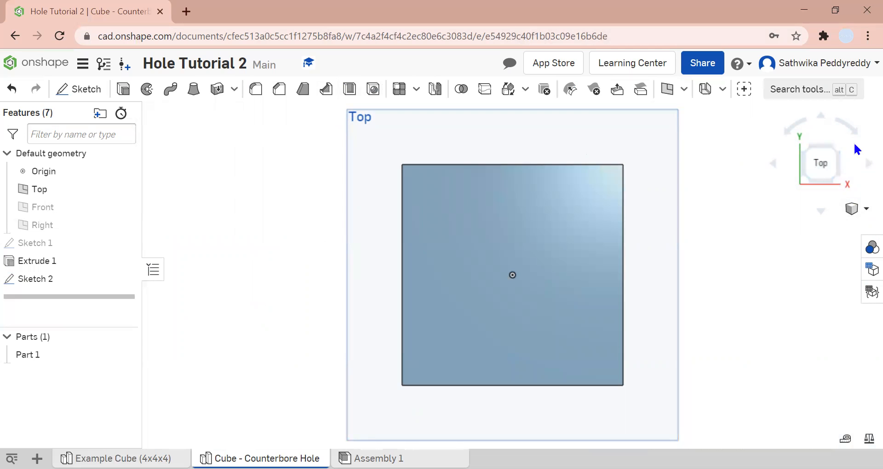
{"action": "left_click", "coordinate": [827, 148]}
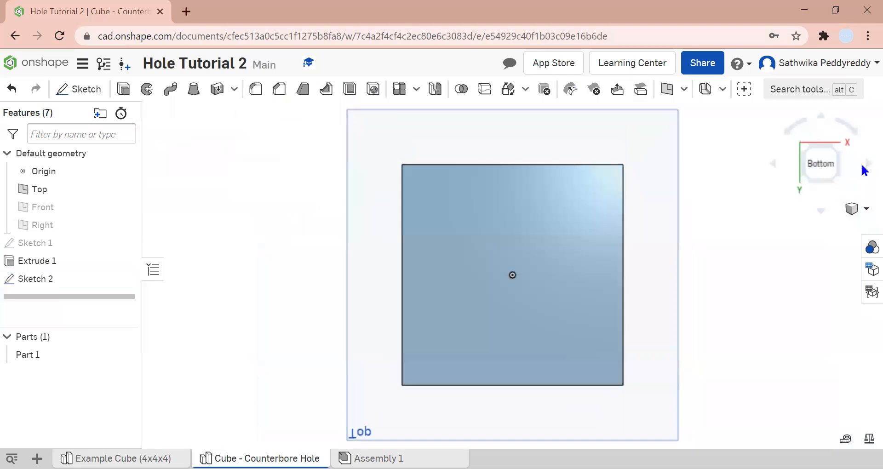
{"action": "left_click", "coordinate": [866, 209]}
{"action": "left_click", "coordinate": [851, 215]}
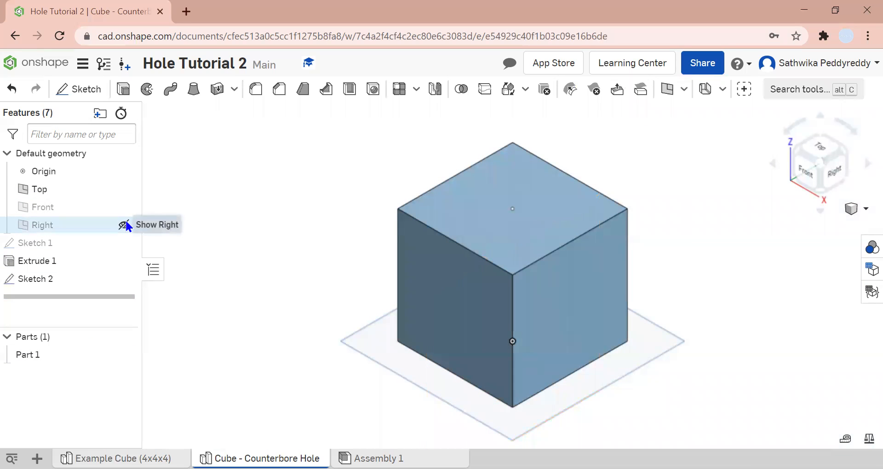
{"action": "left_click", "coordinate": [125, 225]}
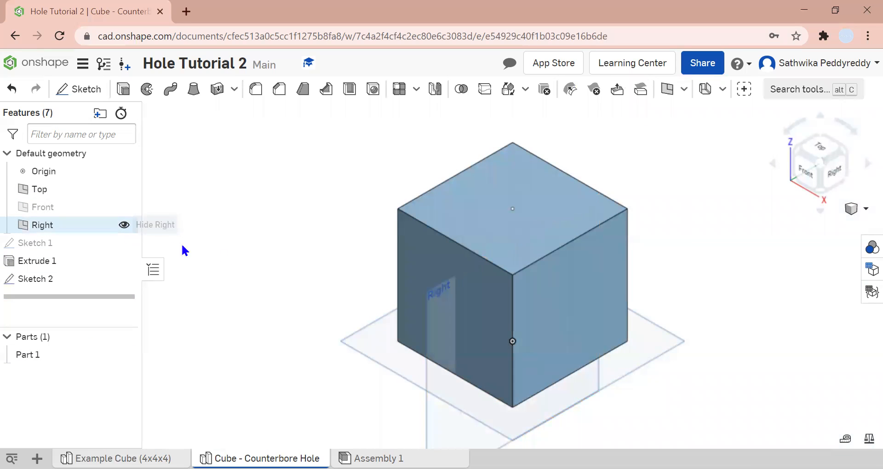
{"action": "right_click", "coordinate": [441, 429]}
{"action": "left_click", "coordinate": [482, 256]}
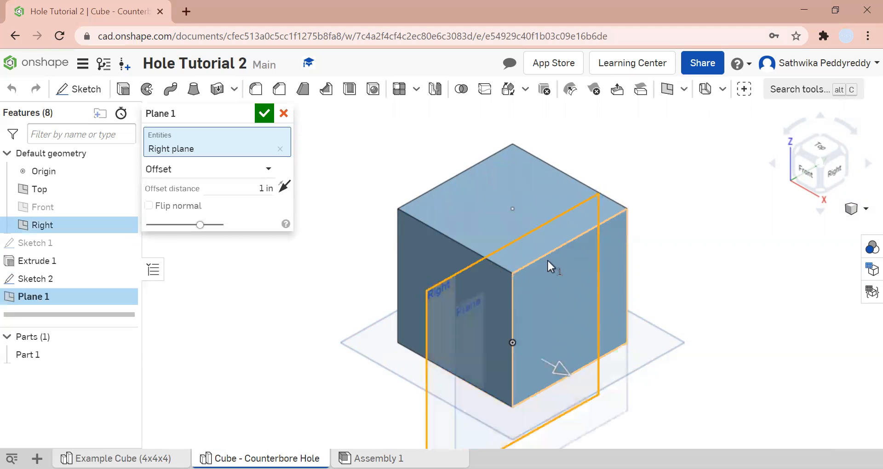
{"action": "left_click", "coordinate": [284, 113]}
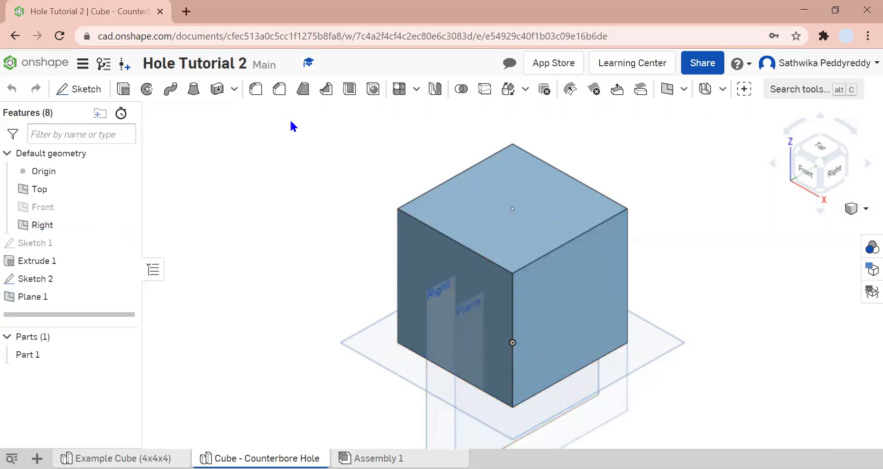
{"action": "right_click", "coordinate": [427, 423]}
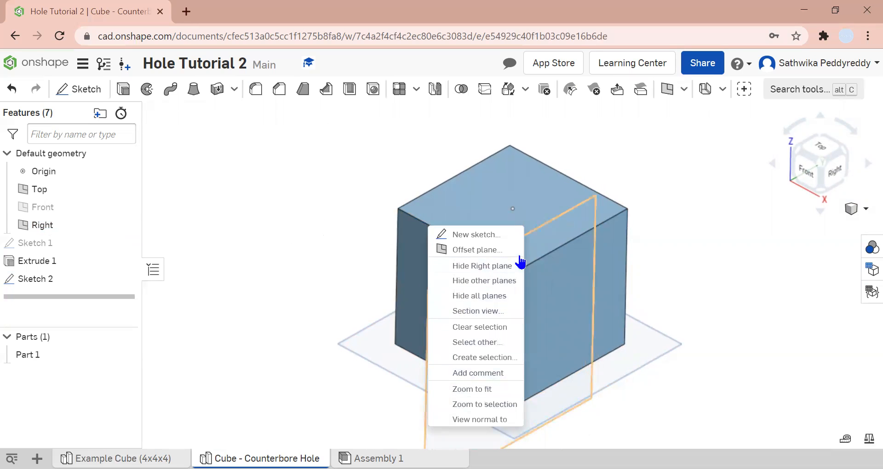
{"action": "left_click", "coordinate": [499, 327]}
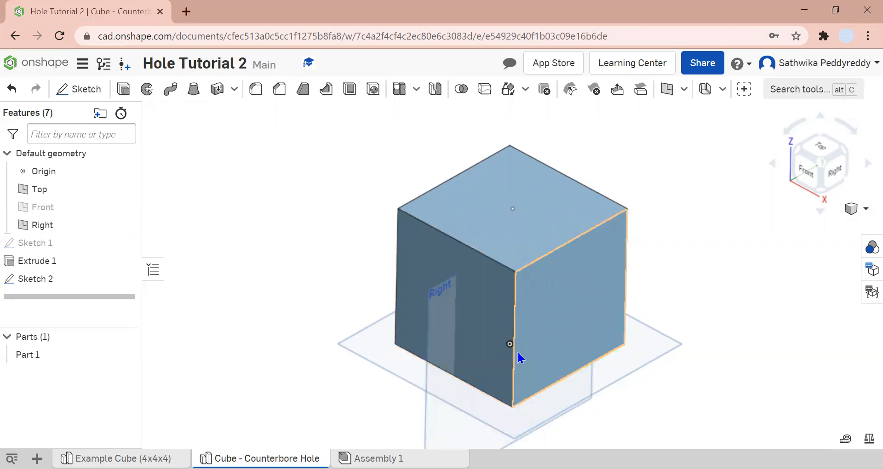
- Cut the cube with a section view through the Right plane and inspect the cut face
{"action": "right_click", "coordinate": [446, 435]}
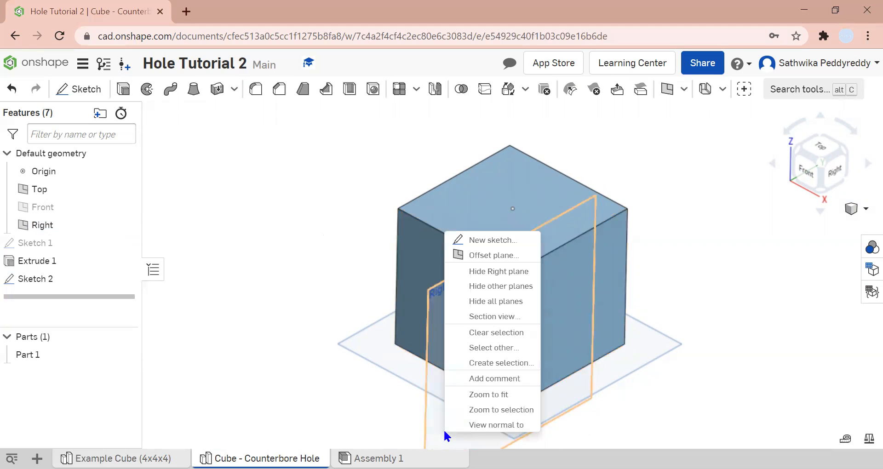
{"action": "left_click", "coordinate": [516, 317]}
{"action": "left_click", "coordinate": [431, 354]}
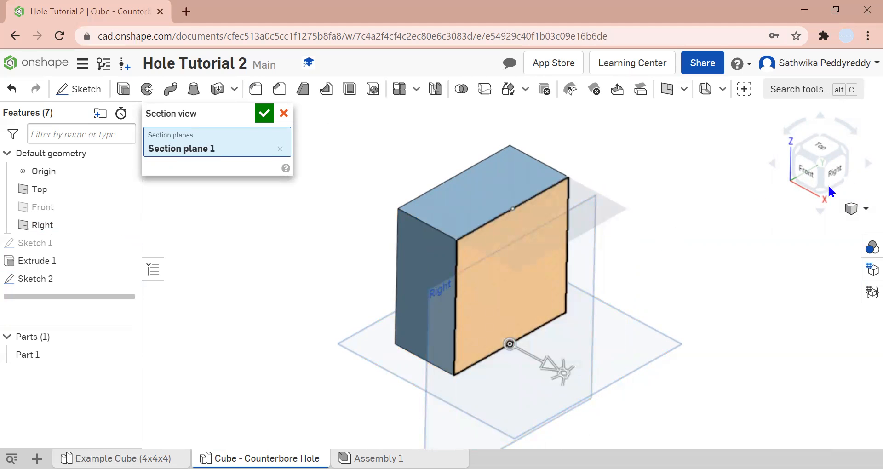
{"action": "left_click", "coordinate": [841, 178]}
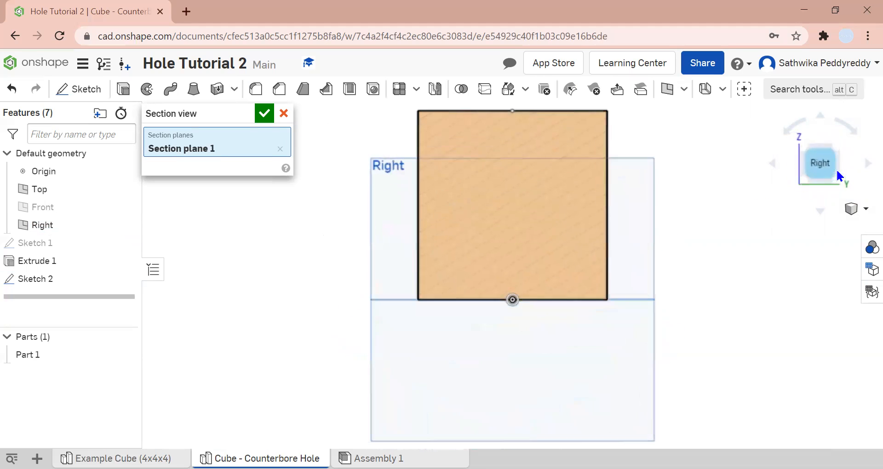
{"action": "left_click", "coordinate": [802, 153]}
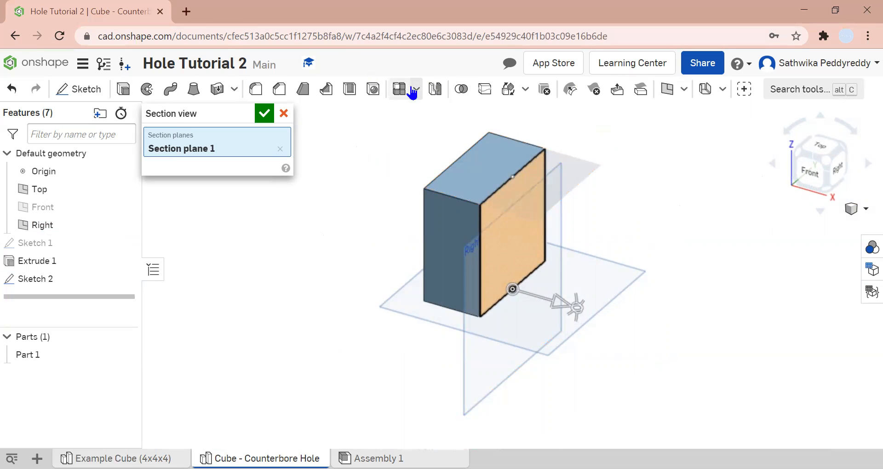
- Try to start a Hole feature on the sectioned cube, cancel it and turn the section view off
{"action": "left_click", "coordinate": [374, 90]}
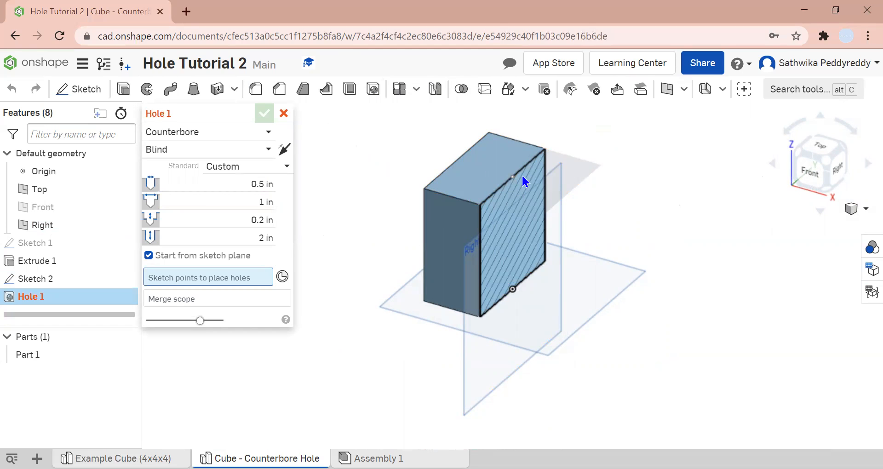
{"action": "left_click", "coordinate": [286, 113]}
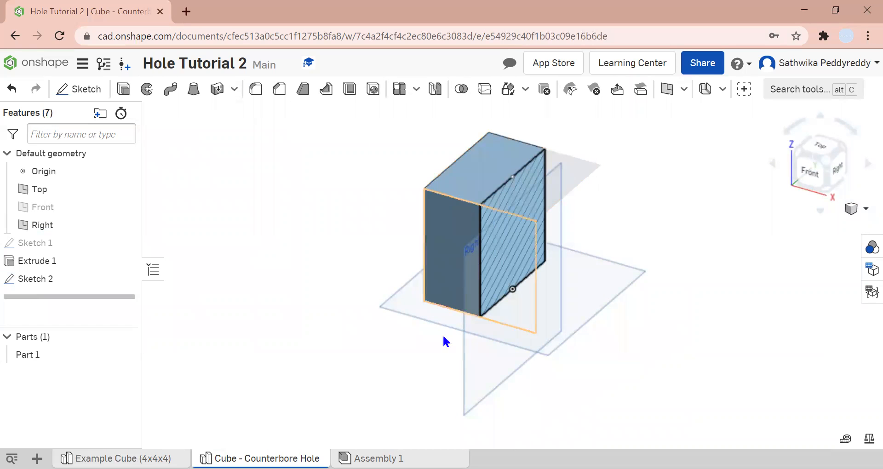
{"action": "right_click", "coordinate": [479, 370]}
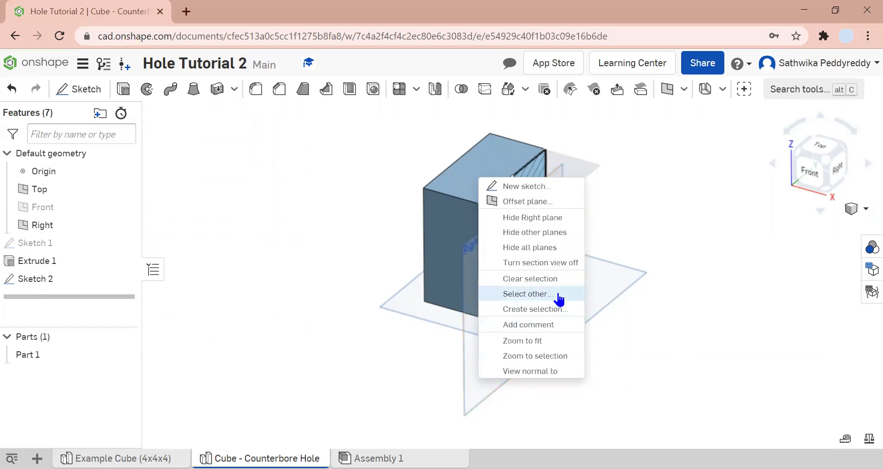
{"action": "left_click", "coordinate": [562, 267]}
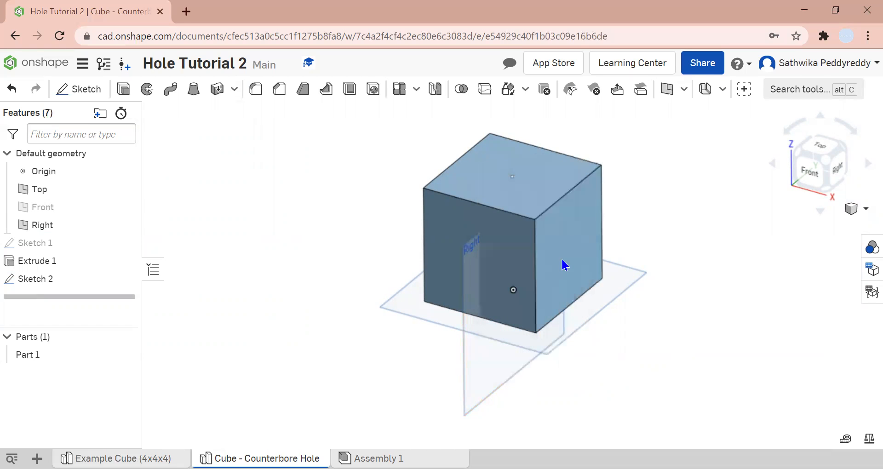
- Start a blind counterbore Hole feature on the existing sketch point at the centre of the cube's top face
{"action": "left_click", "coordinate": [513, 176]}
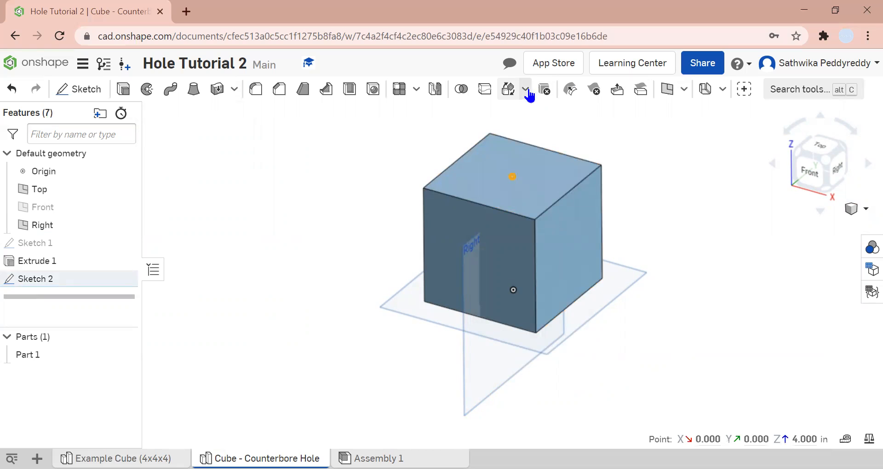
{"action": "left_click", "coordinate": [374, 91]}
{"action": "right_click", "coordinate": [466, 364]}
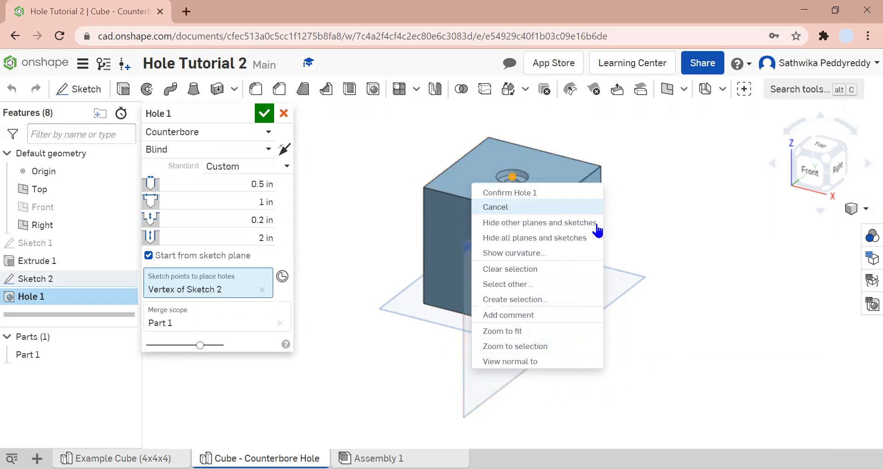
{"action": "left_click", "coordinate": [675, 357]}
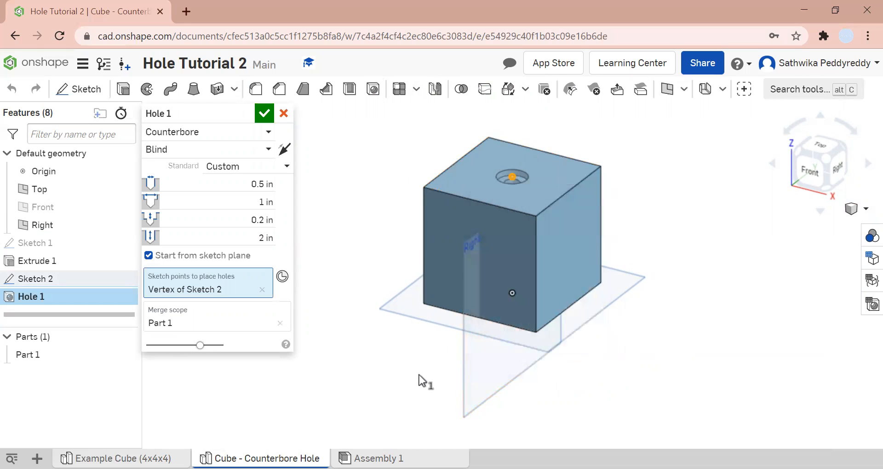
{"action": "right_click", "coordinate": [481, 376]}
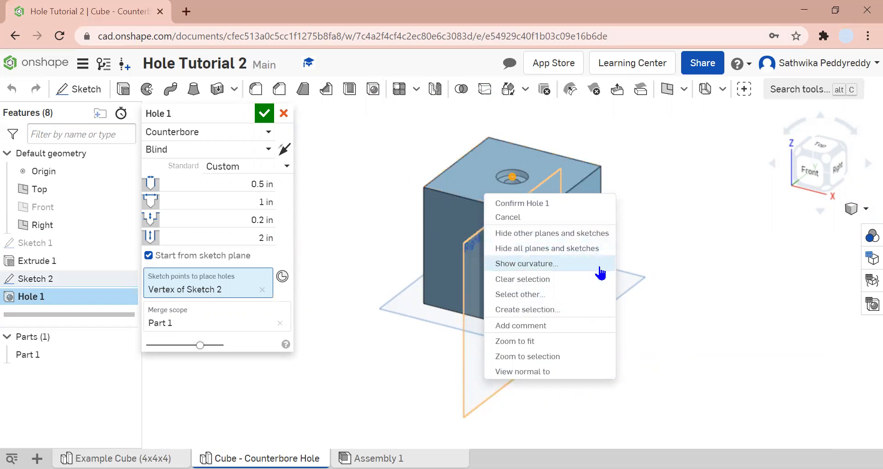
{"action": "left_click", "coordinate": [642, 358]}
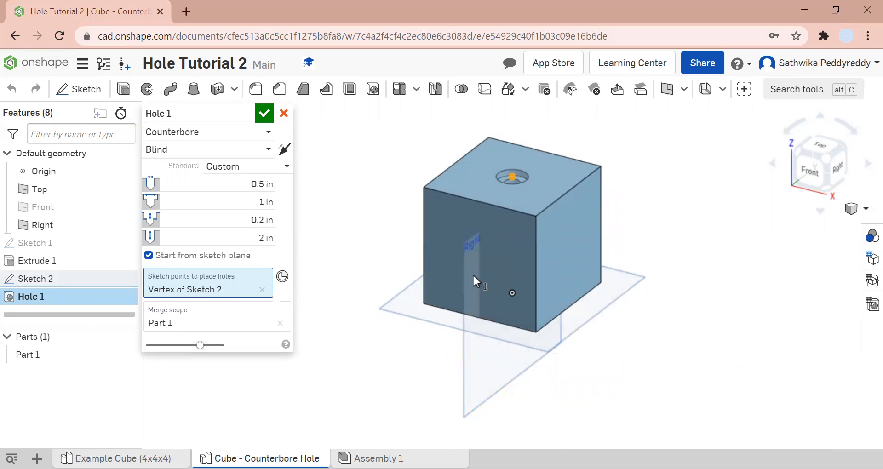
{"action": "right_click_drag", "start_coordinate": [485, 372], "coordinate": [484, 371]}
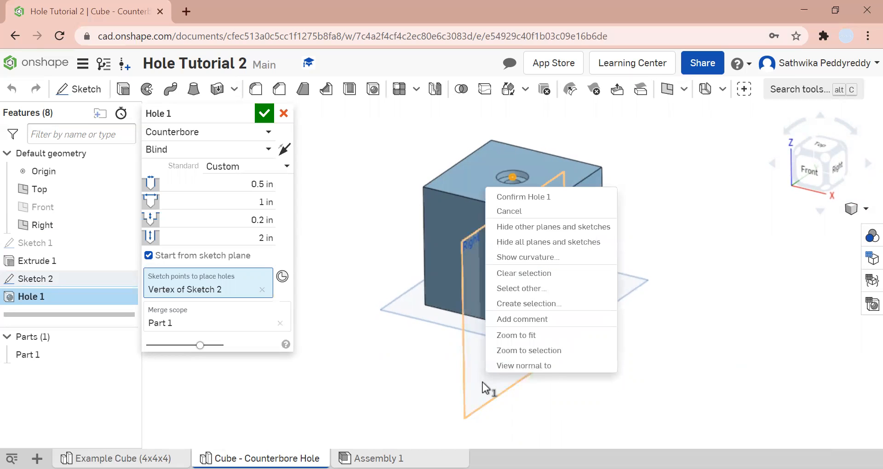
{"action": "left_click", "coordinate": [482, 388]}
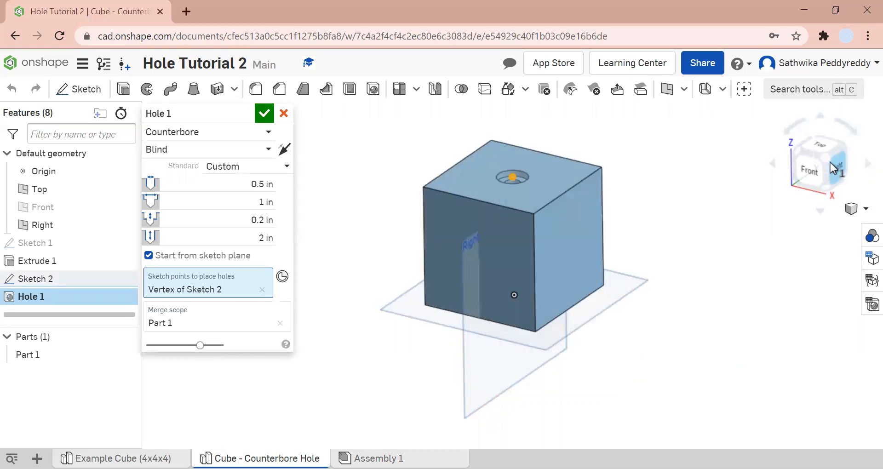
{"action": "left_click", "coordinate": [794, 154]}
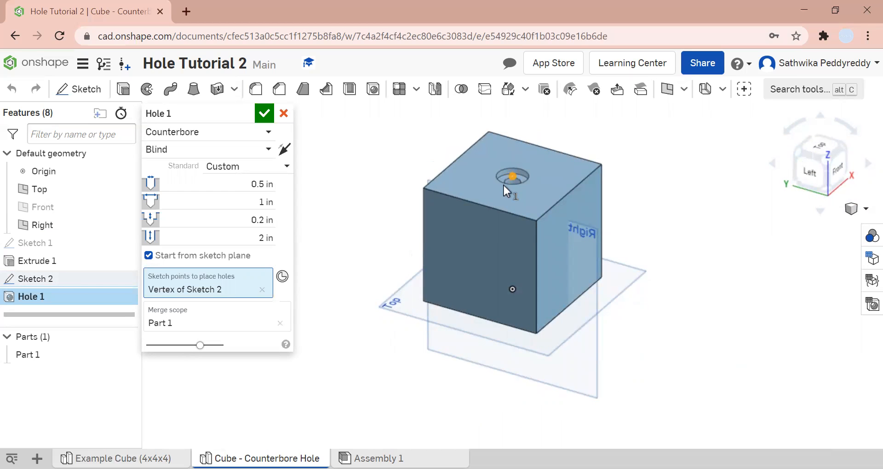
{"action": "right_click", "coordinate": [565, 383]}
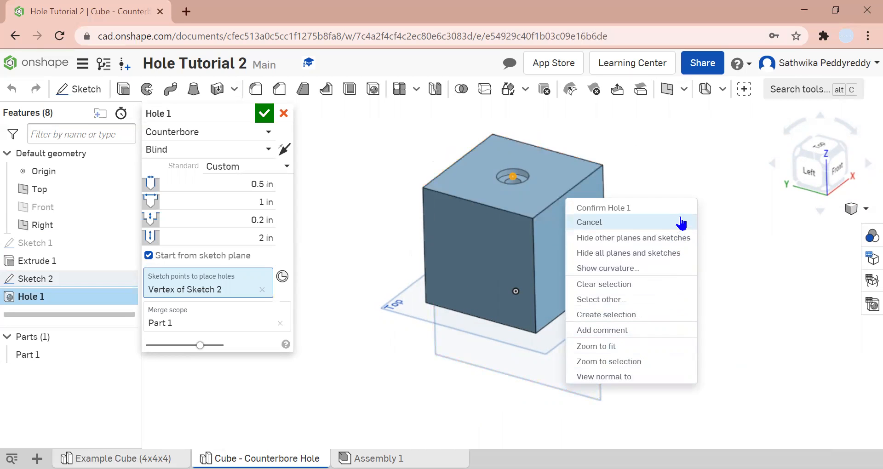
{"action": "left_click", "coordinate": [788, 307]}
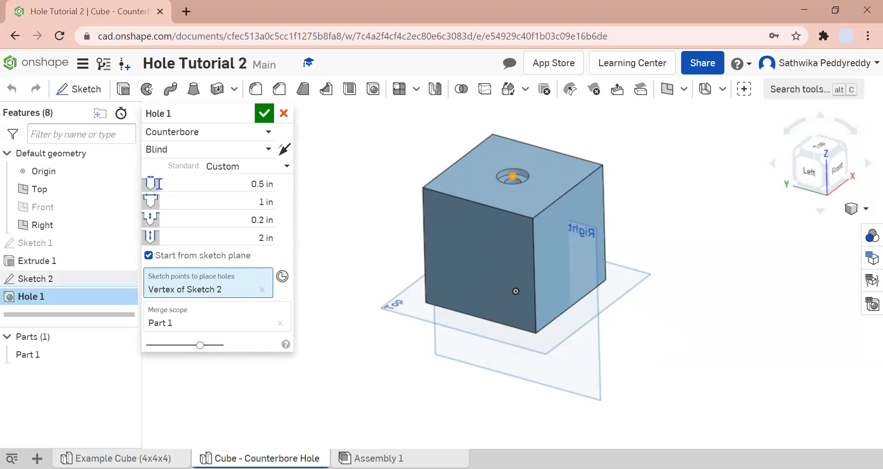
{"action": "left_click", "coordinate": [176, 184]}
{"action": "left_click", "coordinate": [350, 233]}
- Set the diameter of the counterbore hole to 0.75 in
{"action": "left_click", "coordinate": [827, 149]}
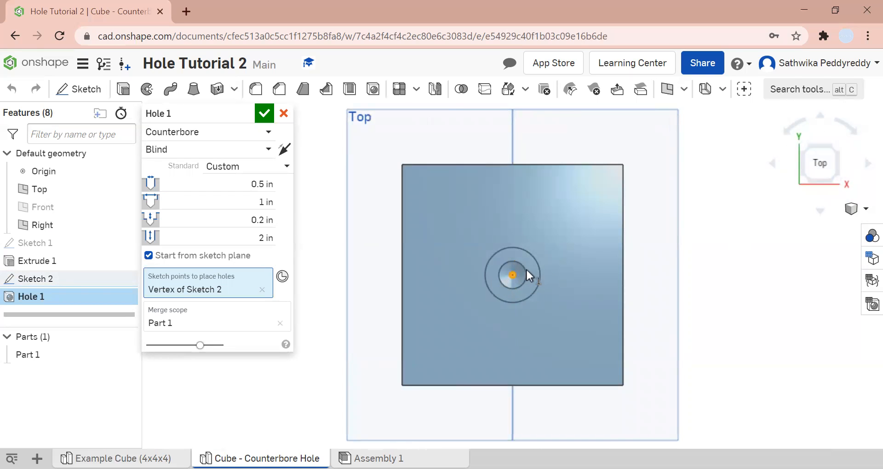
{"action": "left_click", "coordinate": [265, 183]}
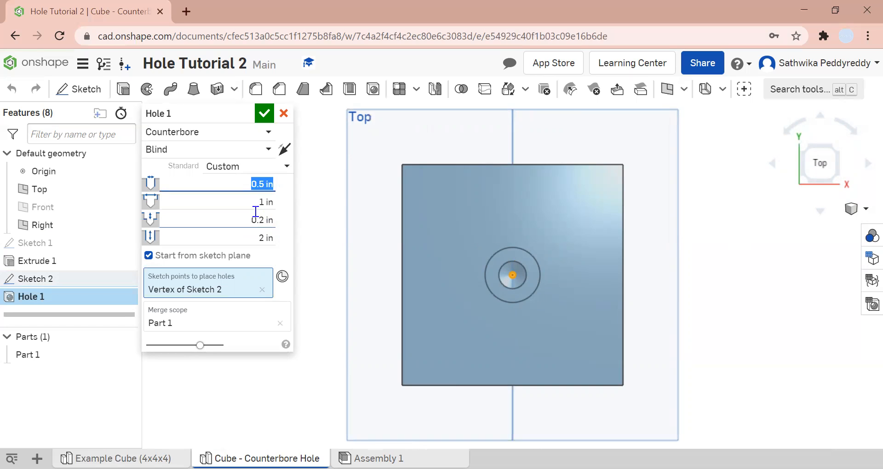
{"action": "key", "text": "BackSpace"}
{"action": "type", "text": "0"}
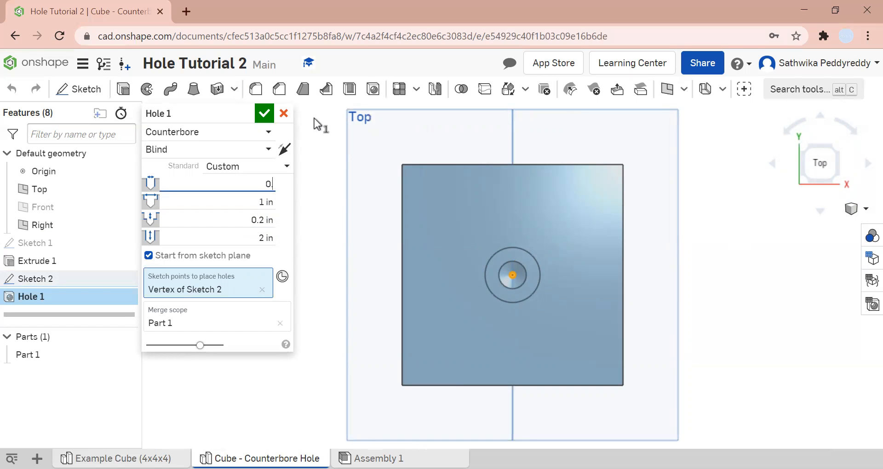
{"action": "type", "text": ".75"}
{"action": "key", "text": "Return"}
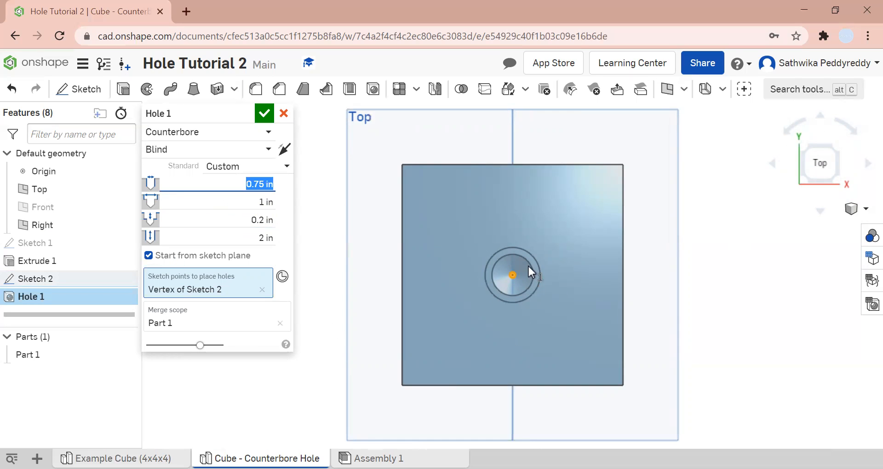
- Try a counterbore diameter of 0.5 in for the hole
{"action": "key", "text": "Tab"}
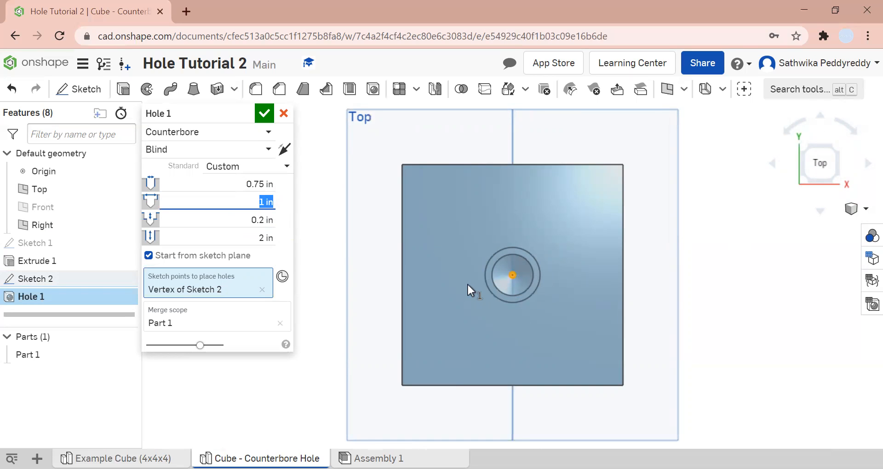
{"action": "key", "text": "BackSpace"}
{"action": "type", "text": "0.5"}
{"action": "key", "text": "Return"}
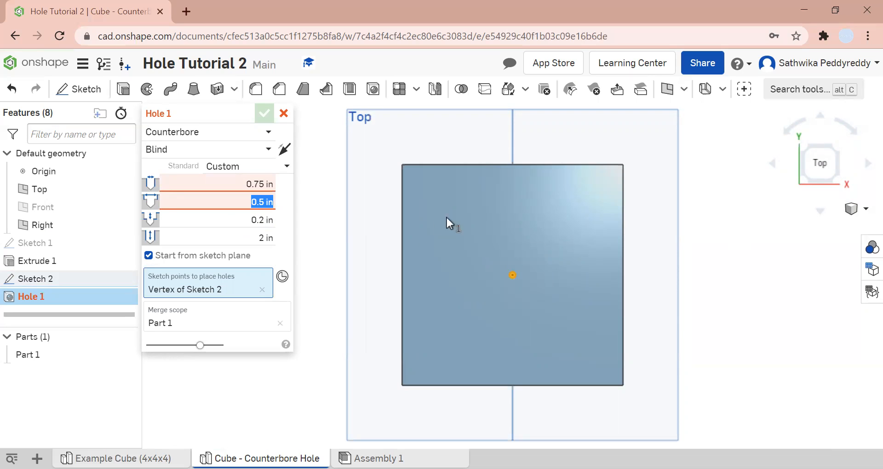
- Set the hole's counterbore diameter to 1.5 in
{"action": "left_click", "coordinate": [239, 201]}
{"action": "key", "text": "BackSpace"}
{"action": "type", "text": "1"}
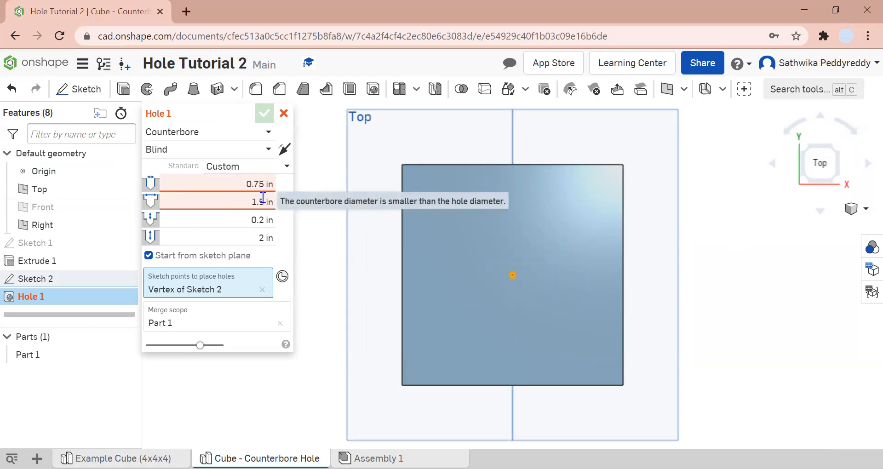
{"action": "key", "text": "Return"}
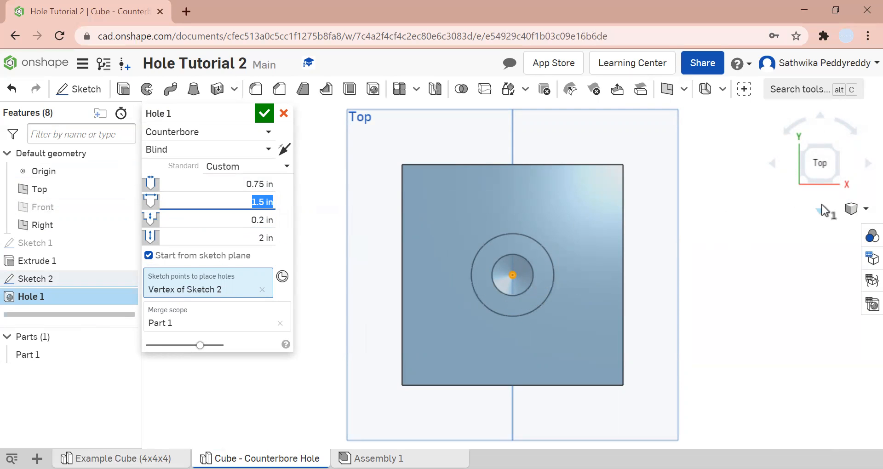
- Set the hole's counterbore depth to 0.3 in
{"action": "left_click", "coordinate": [808, 150]}
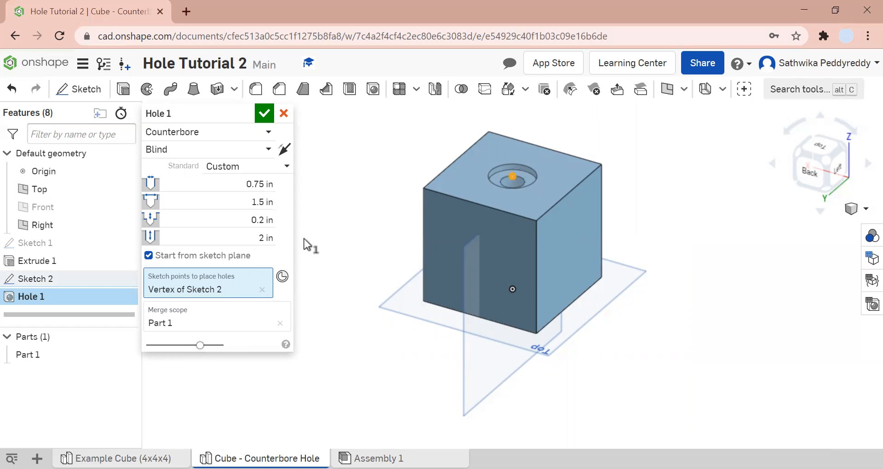
{"action": "left_click", "coordinate": [268, 220]}
{"action": "key", "text": "BackSpace"}
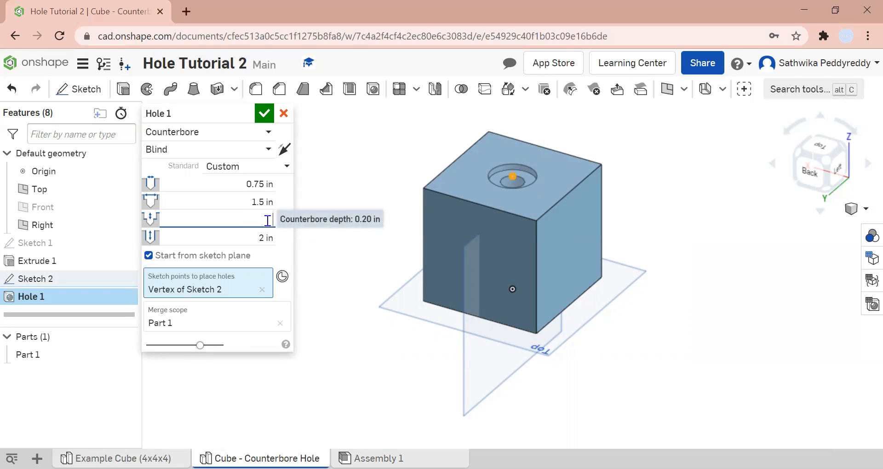
{"action": "type", "text": "0.3"}
{"action": "key", "text": "Return"}
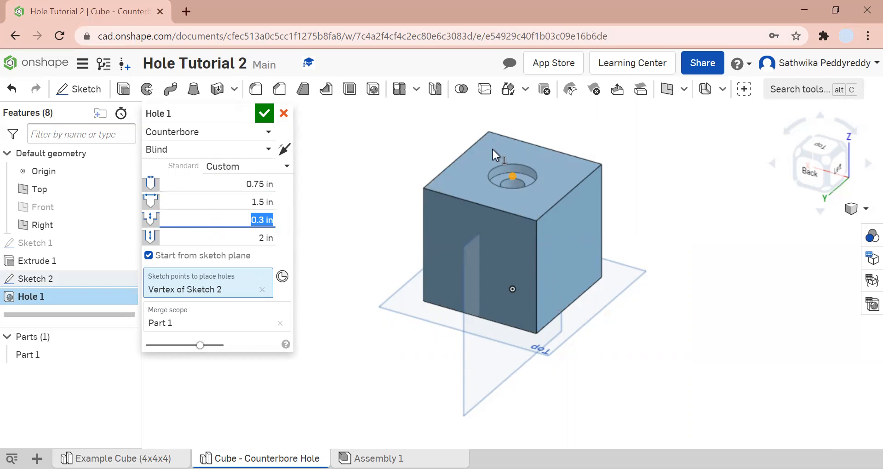
- Try the Through end type for the counterbore hole, inspect the cube from below and above, and return the hole to Blind
{"action": "left_click", "coordinate": [177, 149]}
{"action": "left_click", "coordinate": [191, 172]}
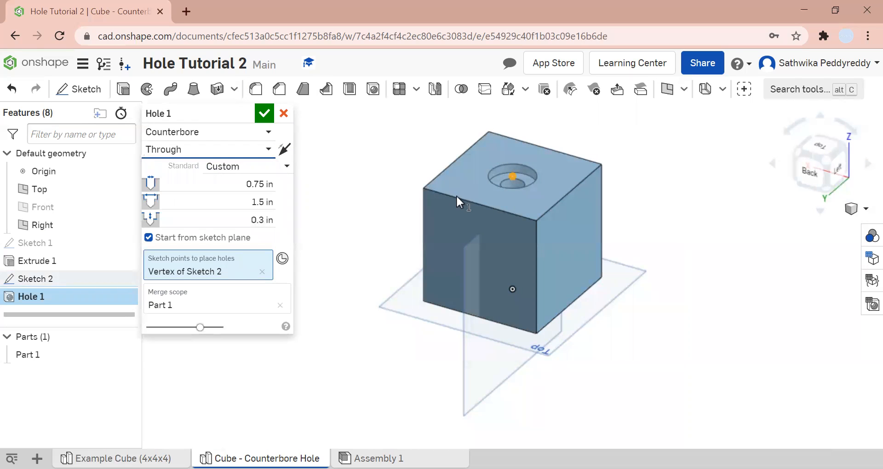
{"action": "left_click", "coordinate": [815, 195]}
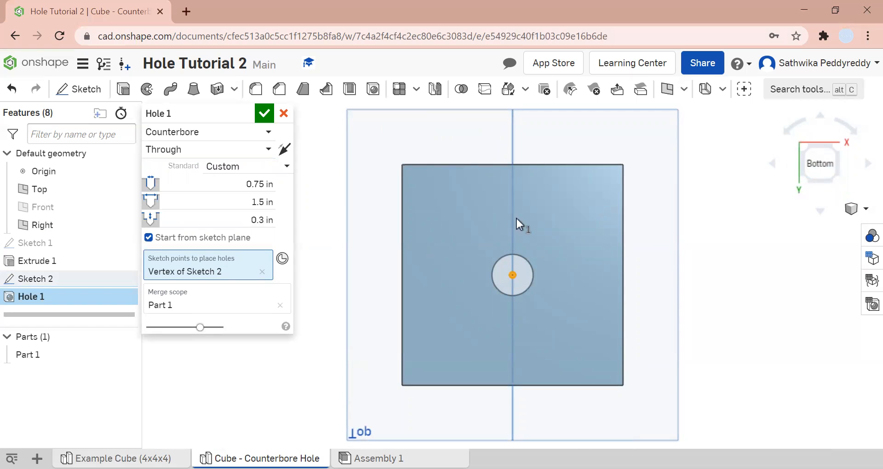
{"action": "left_click", "coordinate": [817, 146]}
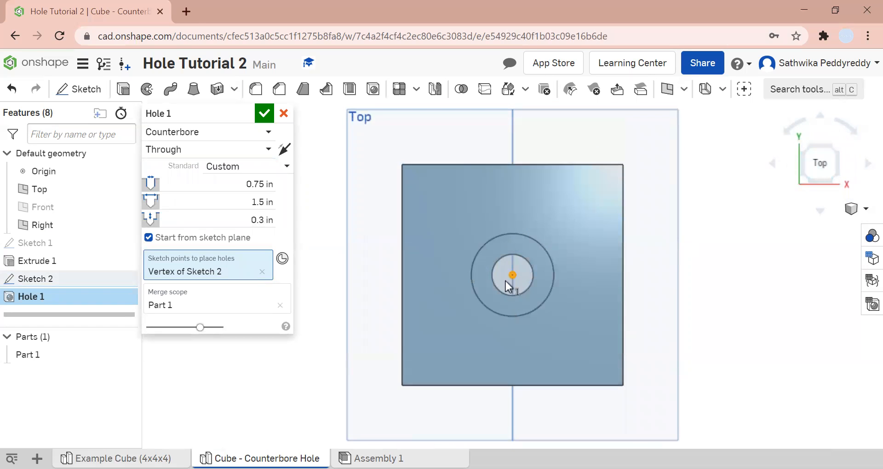
{"action": "left_click", "coordinate": [231, 149]}
{"action": "left_click", "coordinate": [245, 187]}
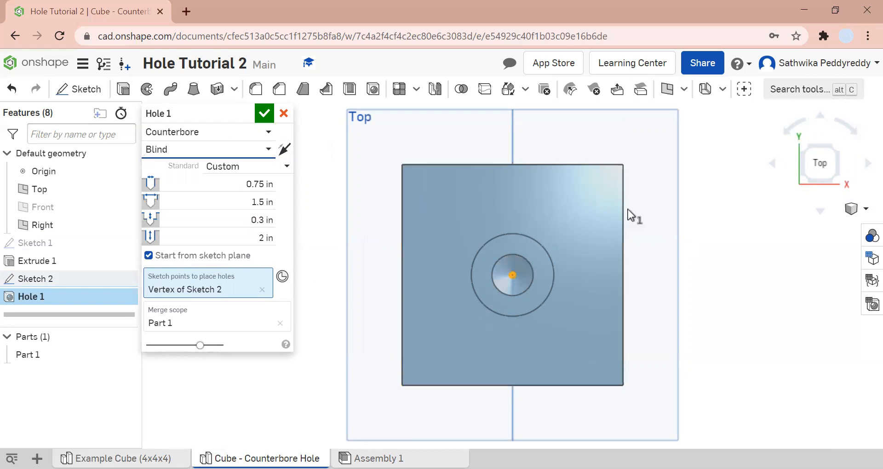
- Set the blind hole's overall depth to 3 in and accept the Hole feature
{"action": "left_click", "coordinate": [852, 209]}
{"action": "left_click", "coordinate": [824, 228]}
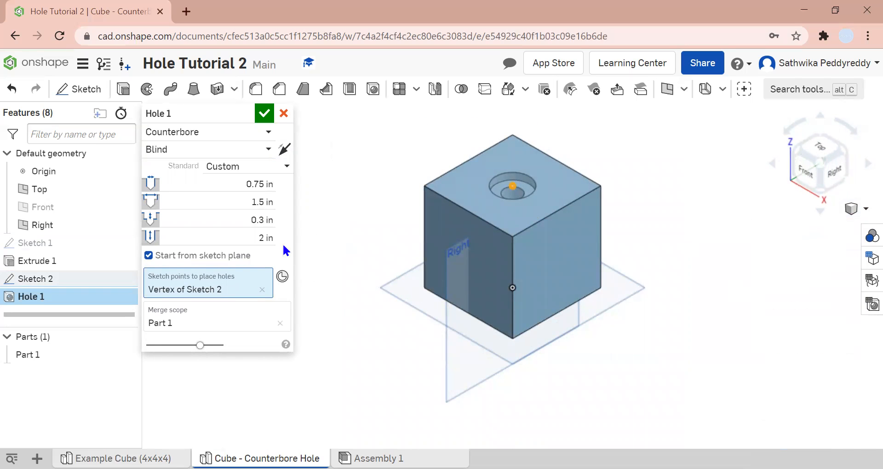
{"action": "left_click", "coordinate": [266, 238]}
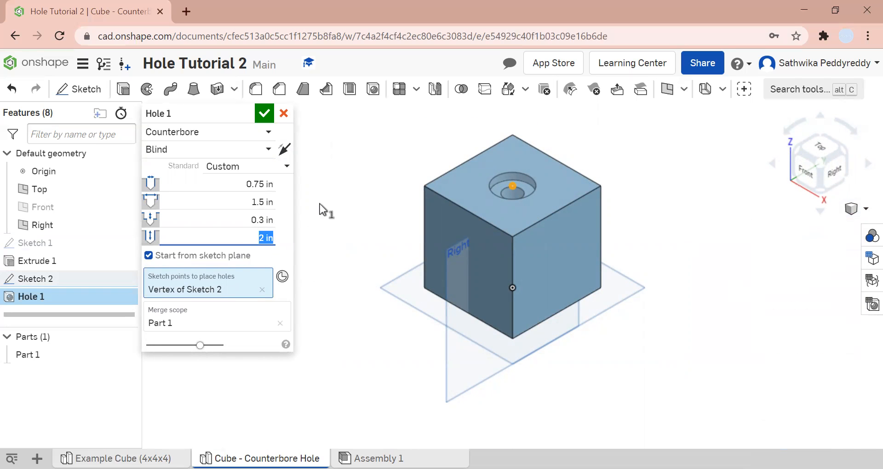
{"action": "type", "text": "3"}
{"action": "key", "text": "Return"}
{"action": "left_click", "coordinate": [263, 114]}
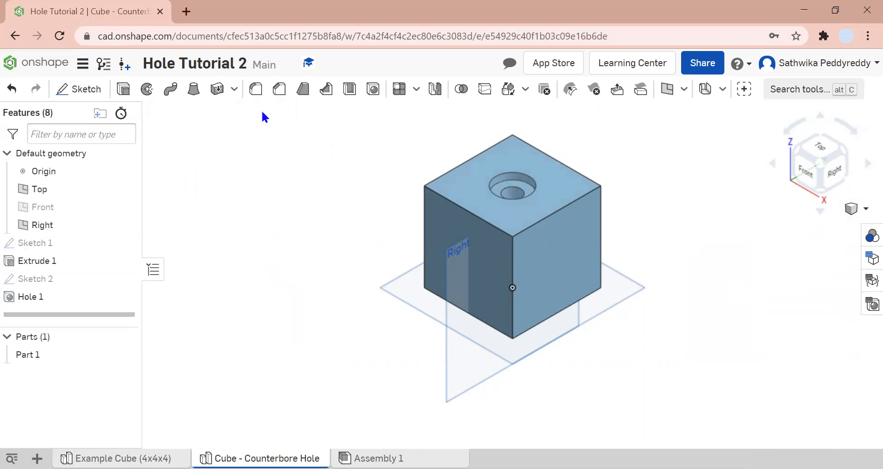
- Section the cube along the Right plane to examine the counterbore hole's internal profile
{"action": "right_click", "coordinate": [457, 370]}
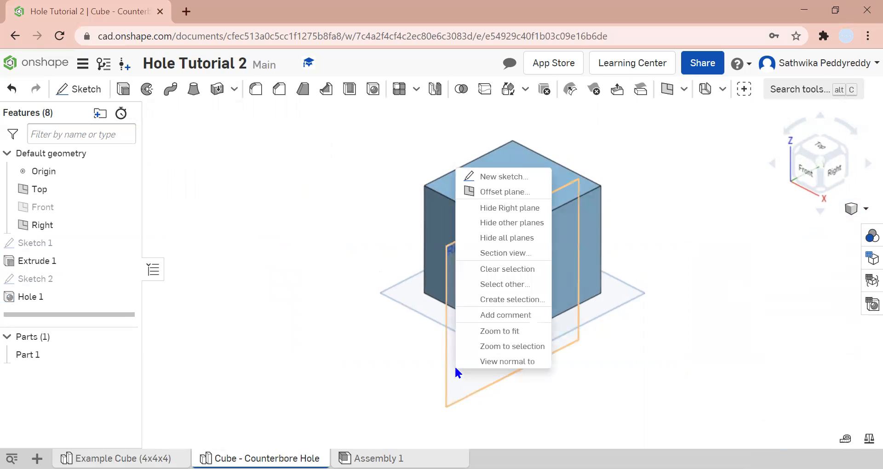
{"action": "left_click", "coordinate": [507, 253]}
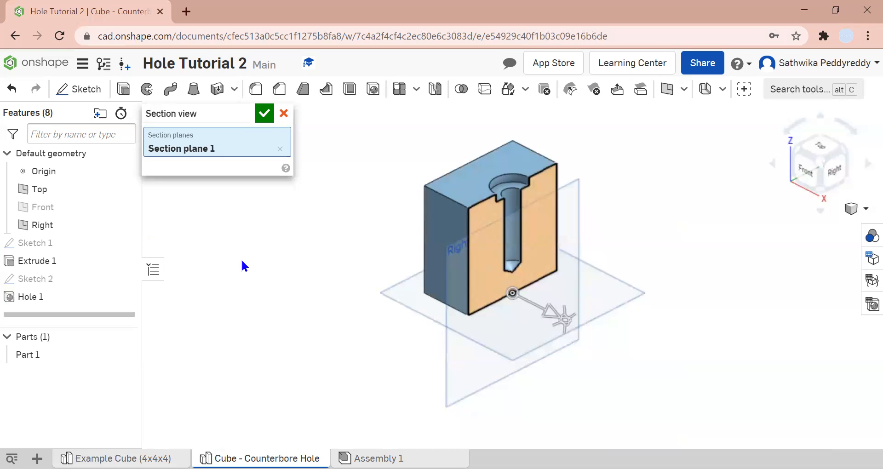
{"action": "left_click", "coordinate": [373, 90]}
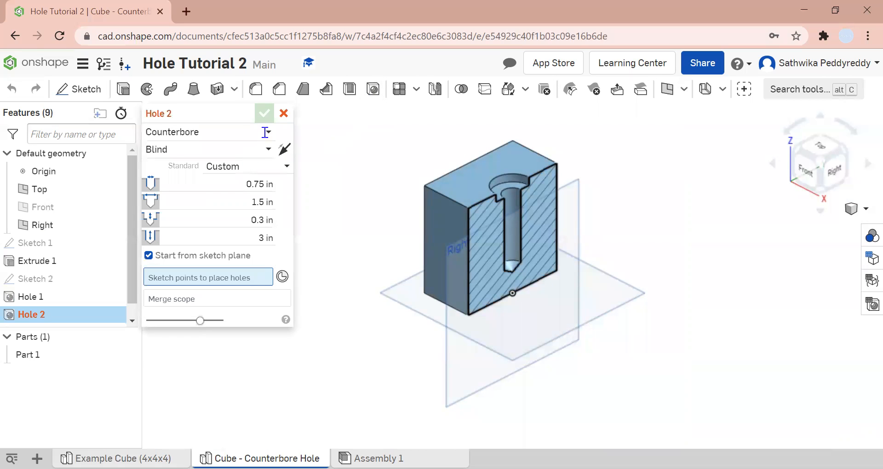
{"action": "left_click", "coordinate": [266, 133]}
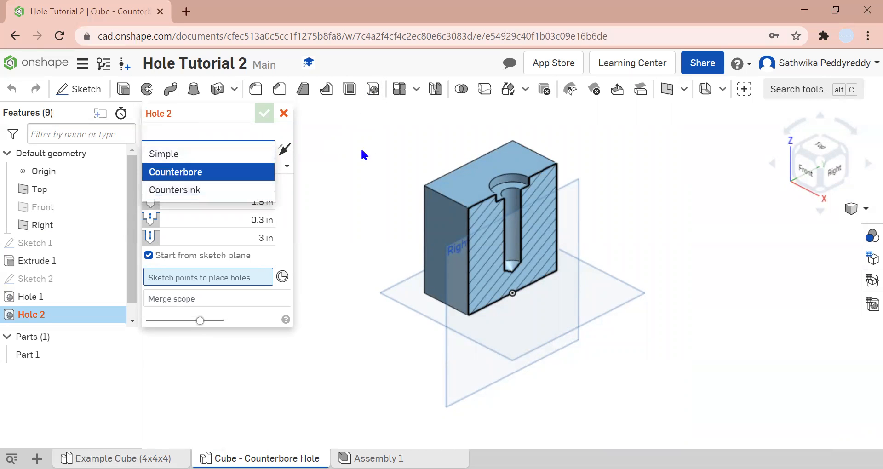
{"action": "left_click", "coordinate": [284, 113]}
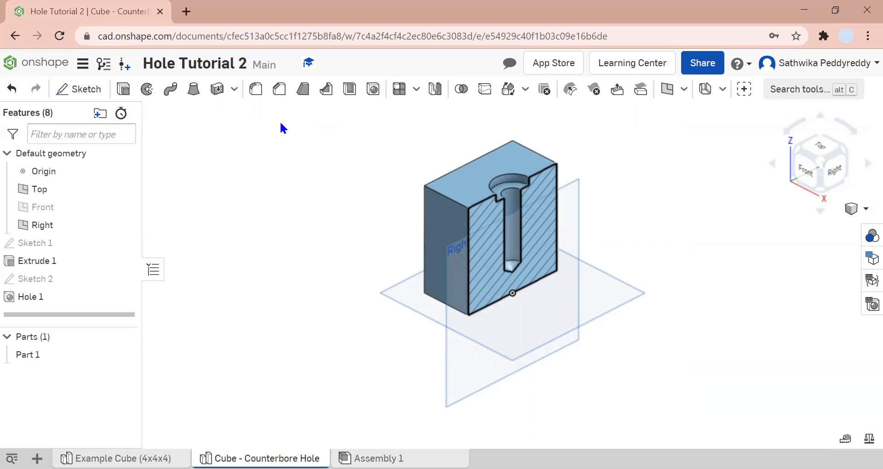